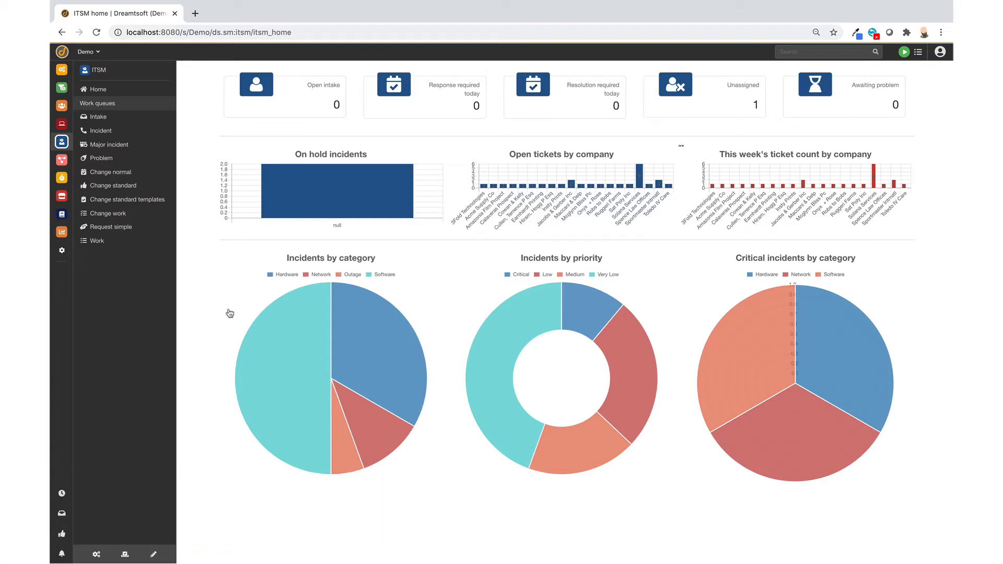
Step: Open the User schema from the Schemas list in the System configuration's bucket management
click(62, 68)
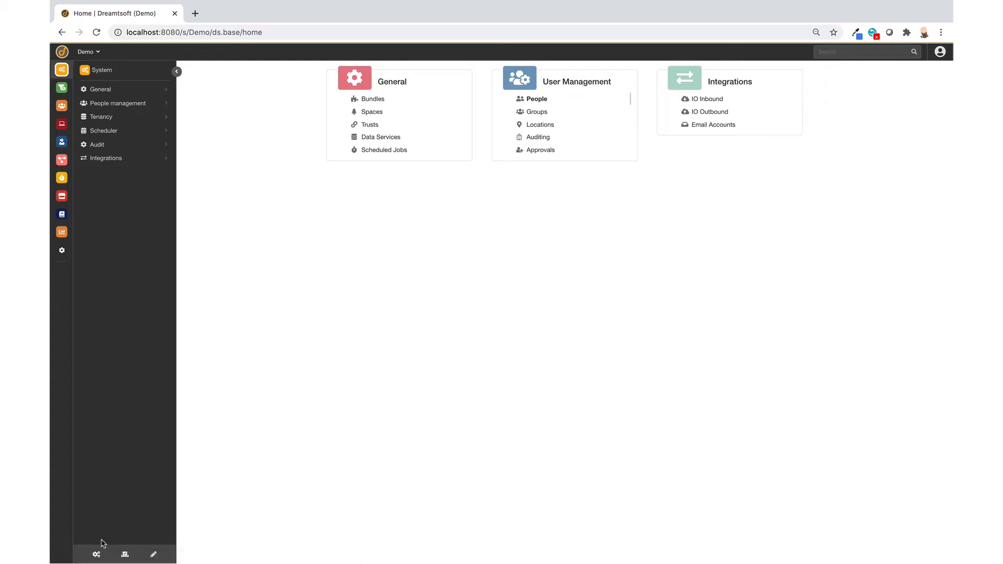
click(94, 555)
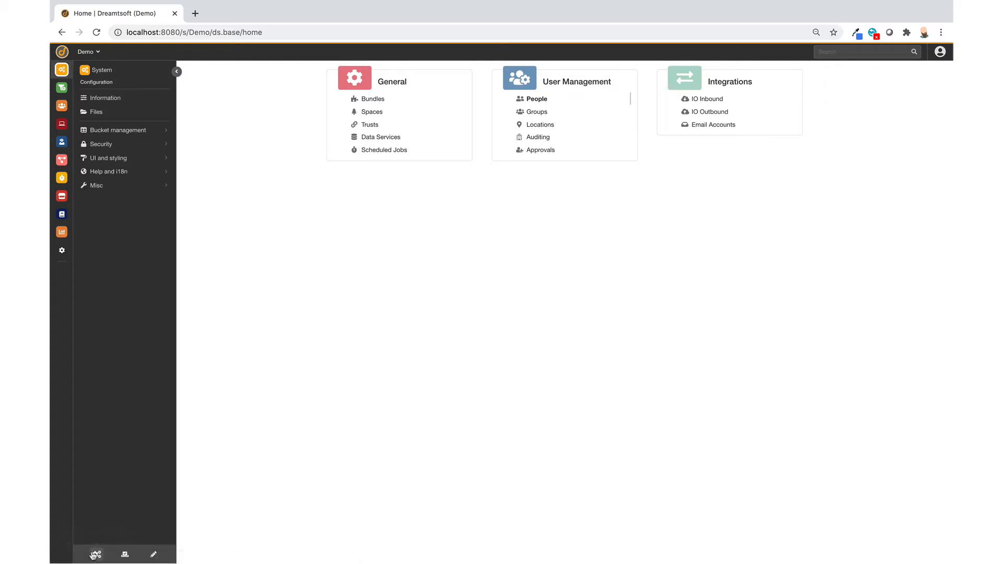
click(116, 133)
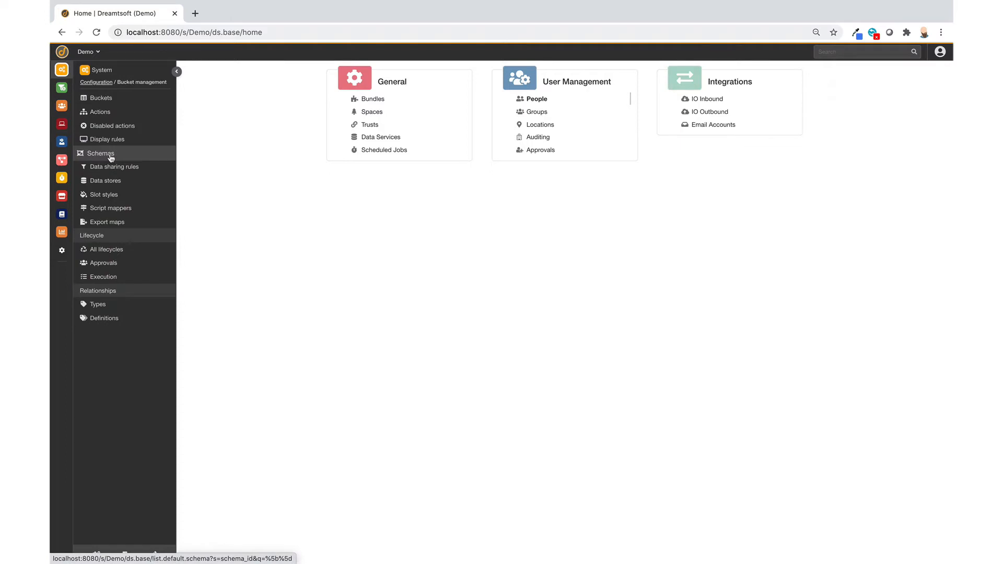
click(110, 157)
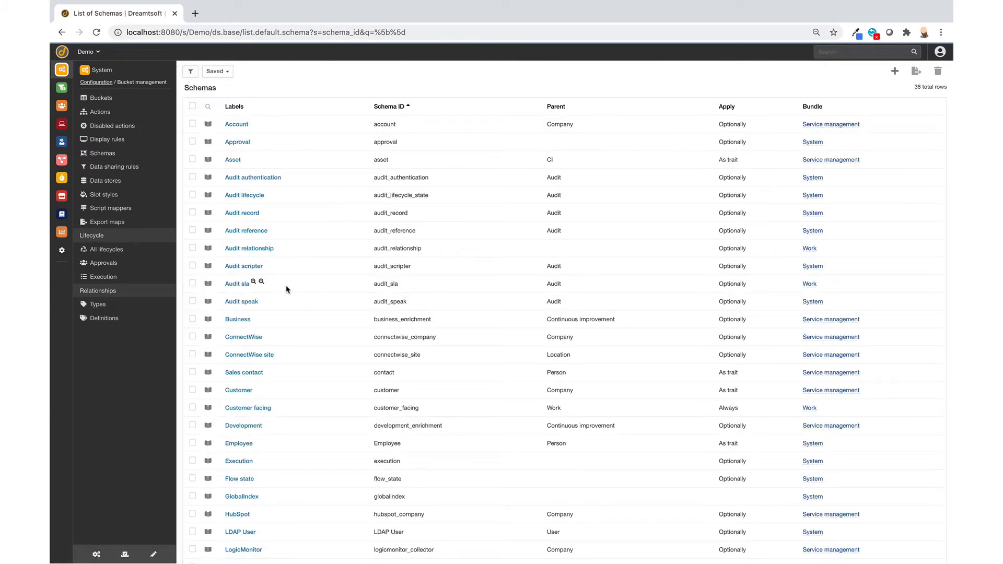
scroll(287, 290, down, 5)
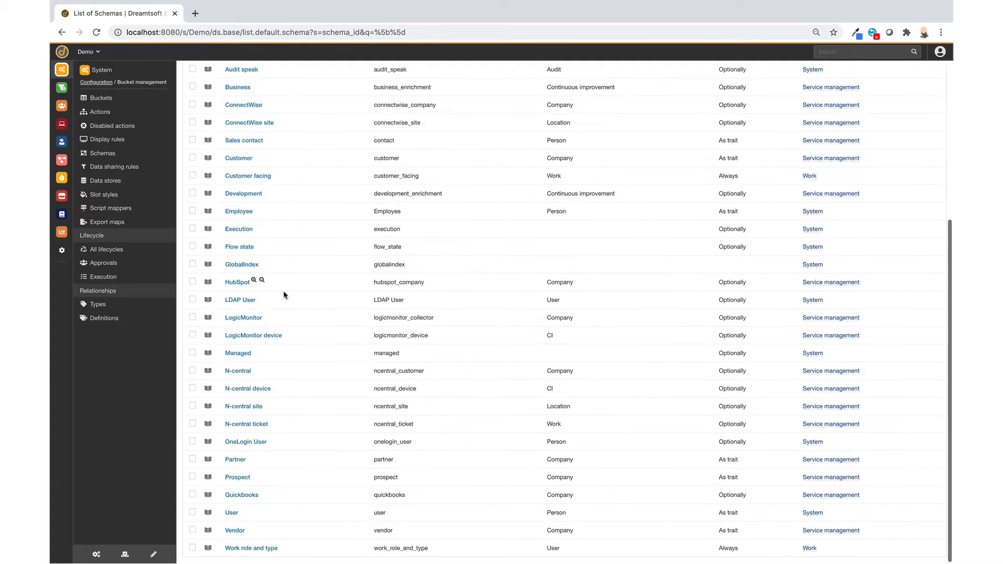
click(230, 513)
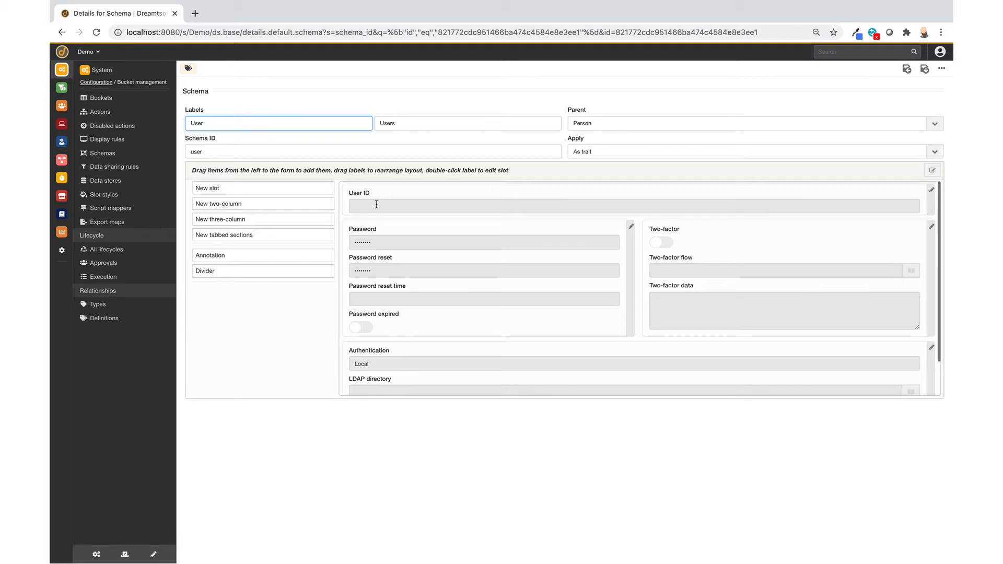
Step: Review the User schema's Parent setting and its Apply options, keeping As trait selected
click(598, 124)
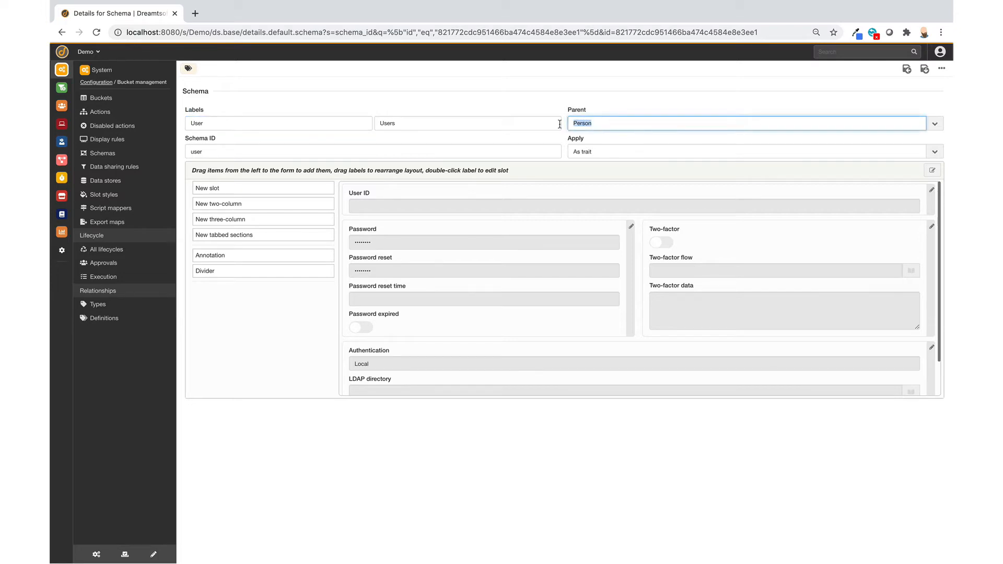
click(601, 151)
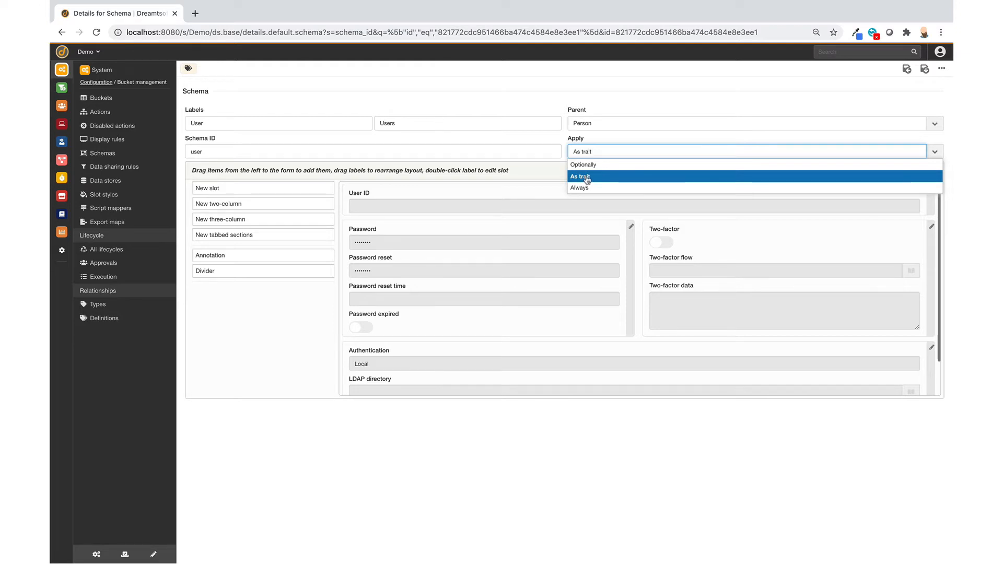
click(588, 177)
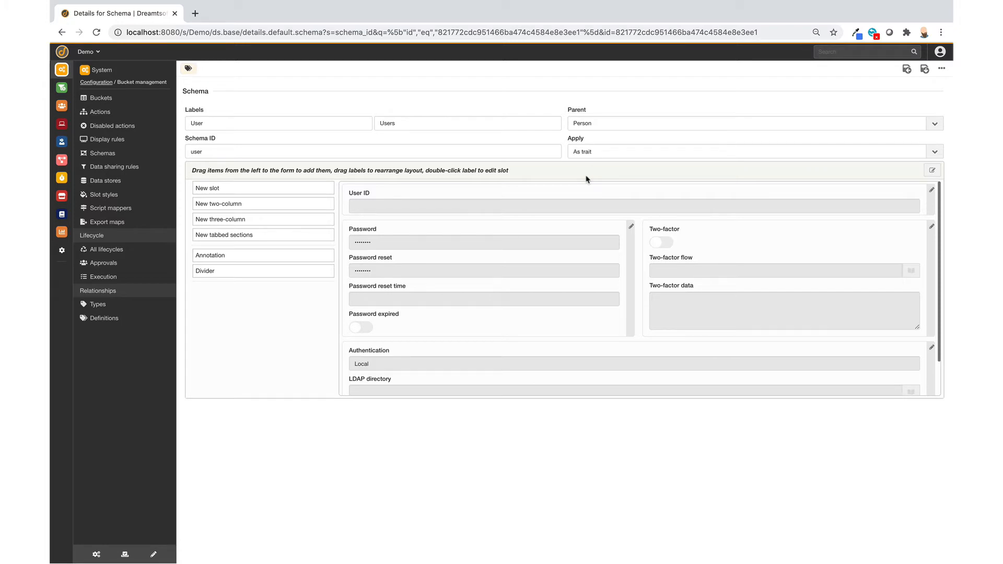
Step: Open a person record that carries only the Sales contact schema from the System People list
click(64, 71)
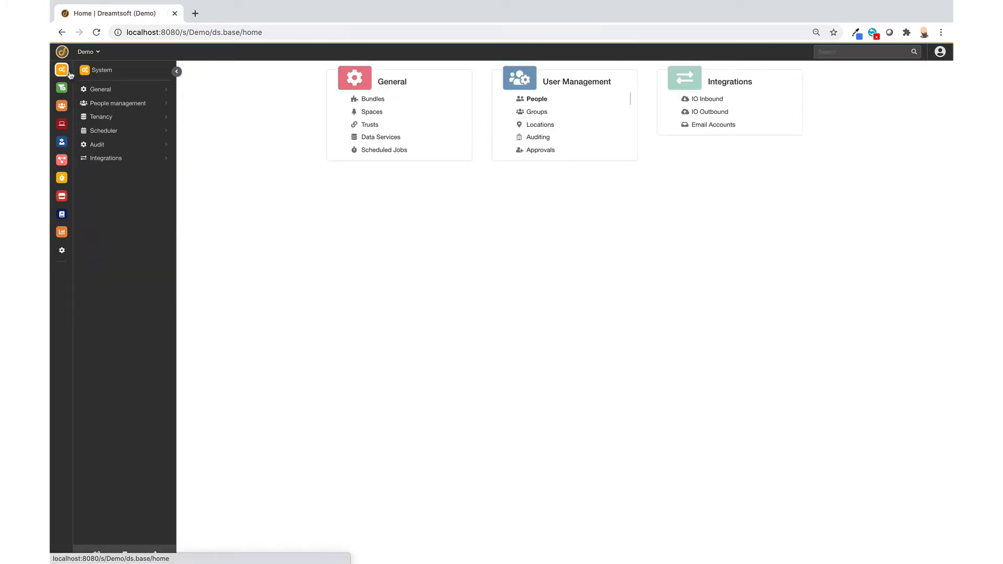
click(545, 100)
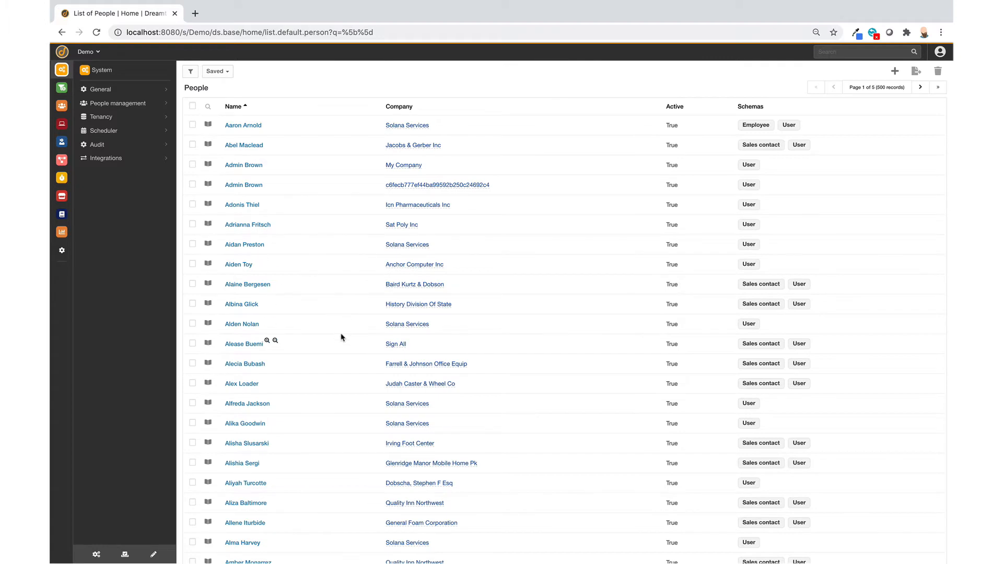
scroll(342, 337, down, 5)
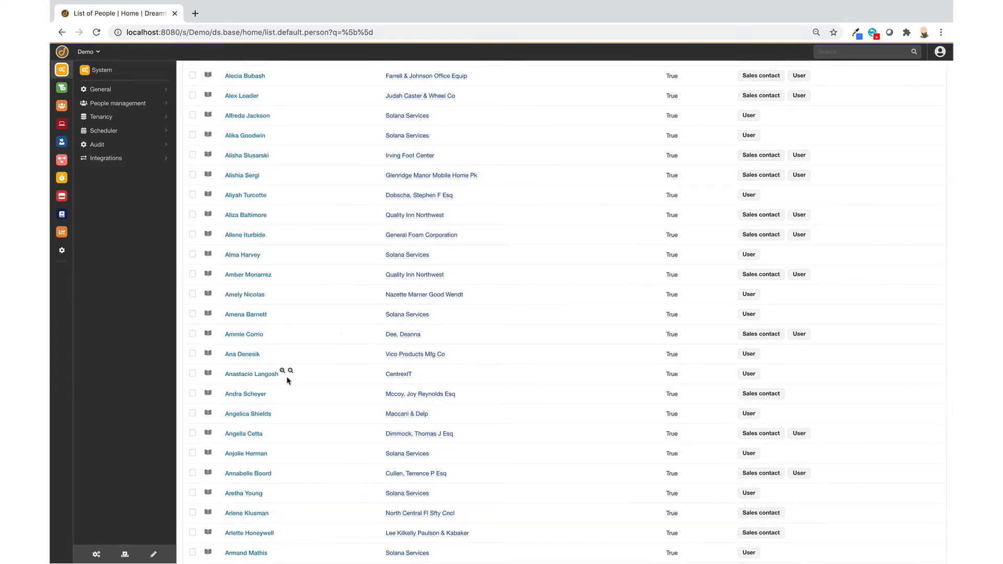
click(249, 395)
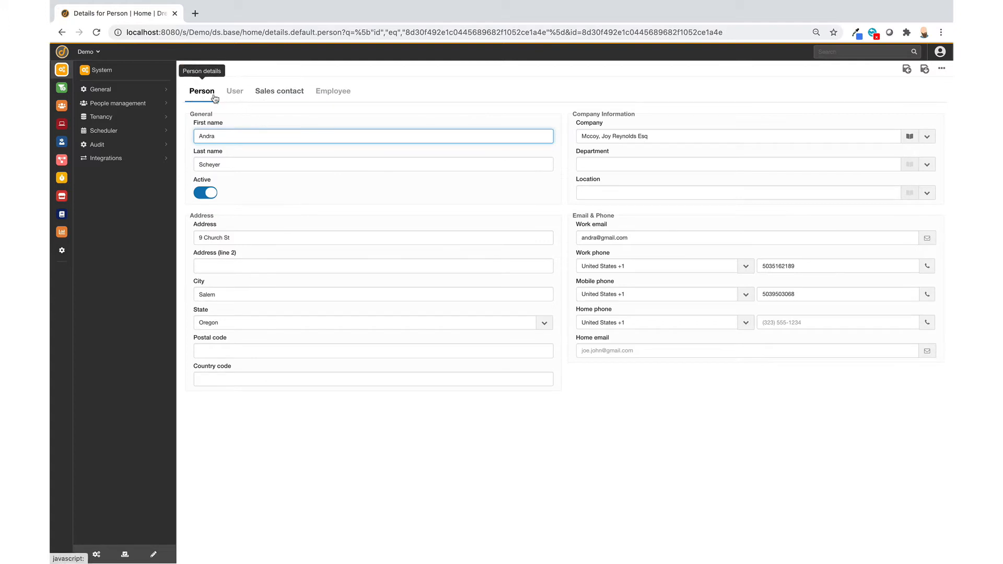
Step: View the person's Sales contact details, and switch the User trait on and back off to preview its fields
click(287, 94)
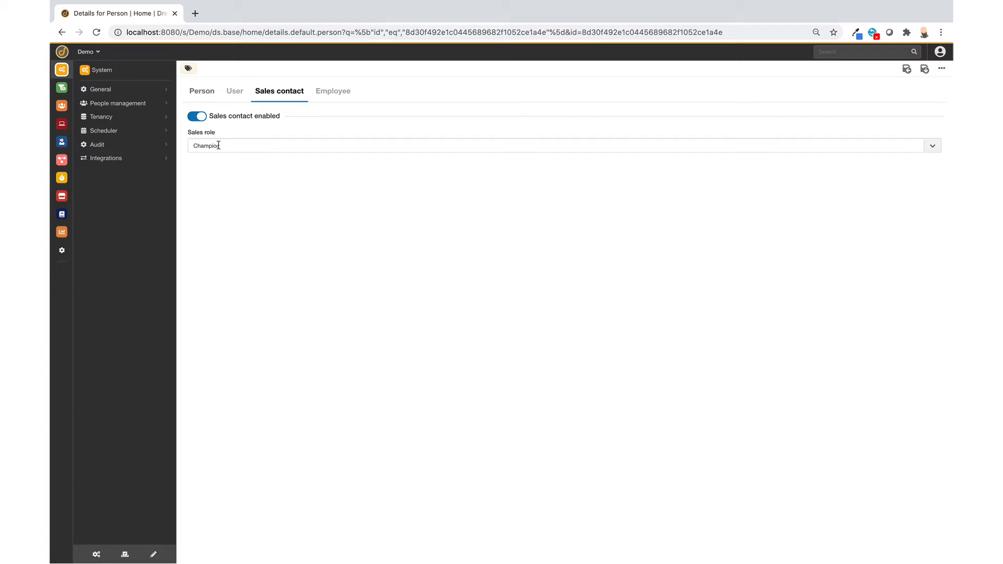
click(228, 94)
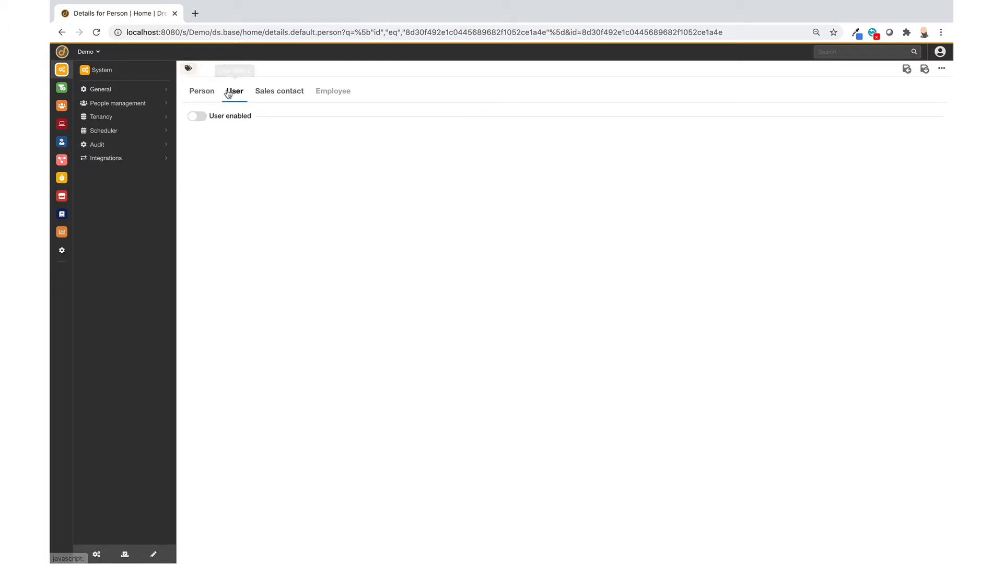
click(195, 120)
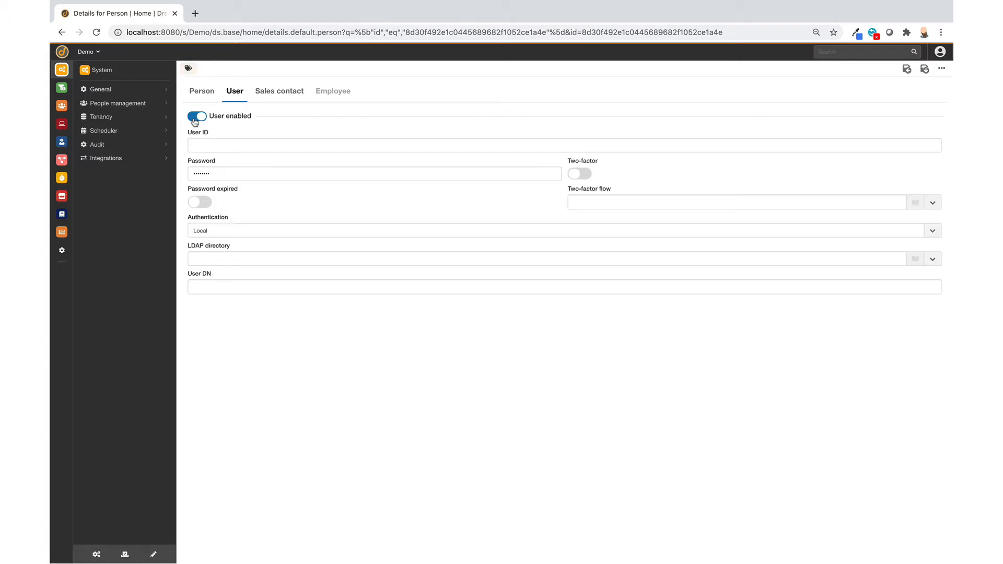
click(195, 118)
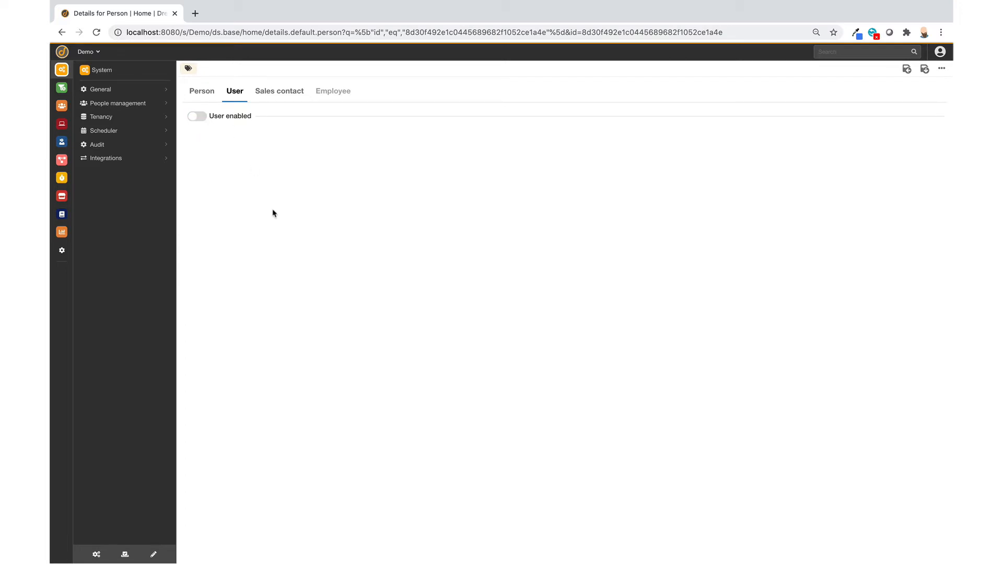
Step: Examine the person record's raw data for the fields stored with the Sales contact trait, and close the data view
key(ctrl+shift+d)
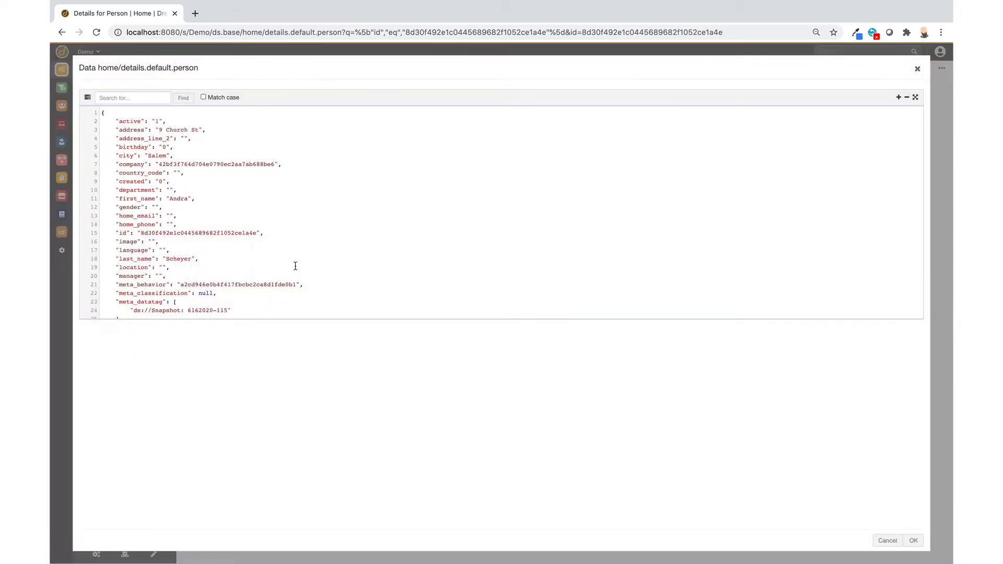
scroll(295, 266, down, 5)
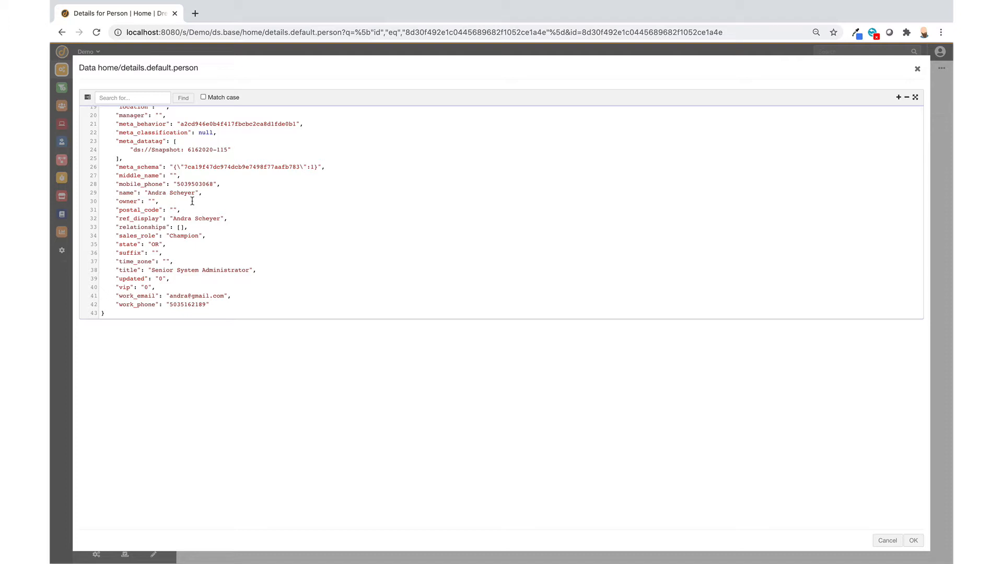
scroll(192, 201, up, 5)
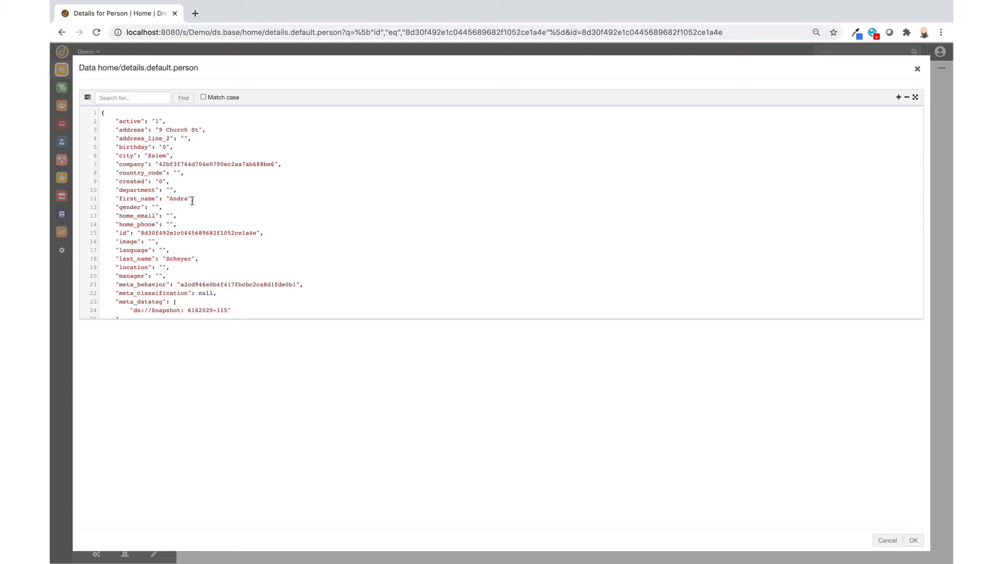
scroll(192, 201, down, 5)
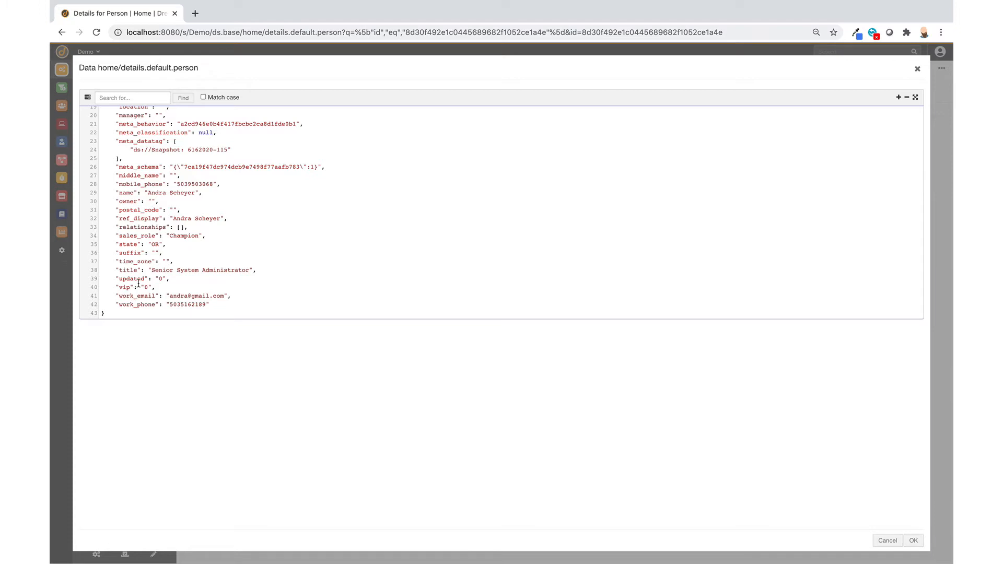
click(887, 544)
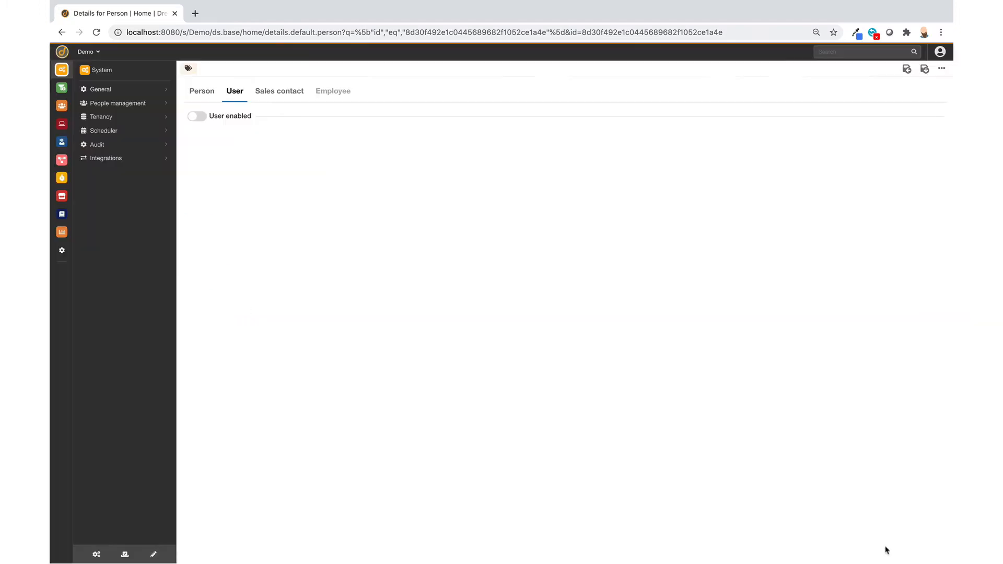
Step: Enable the User trait on the person, fill in the user ID, and save the record
click(197, 115)
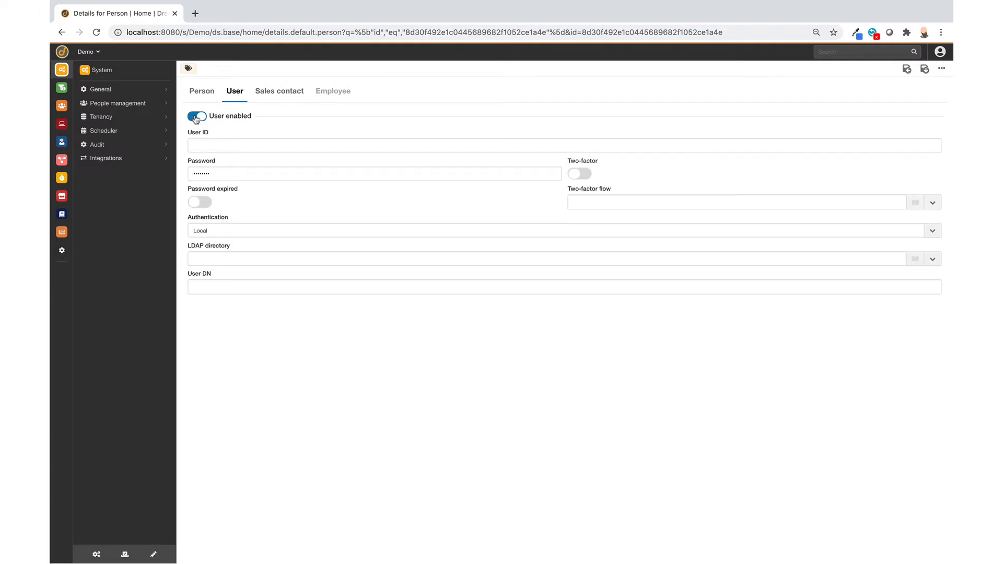
click(279, 146)
text(andra)
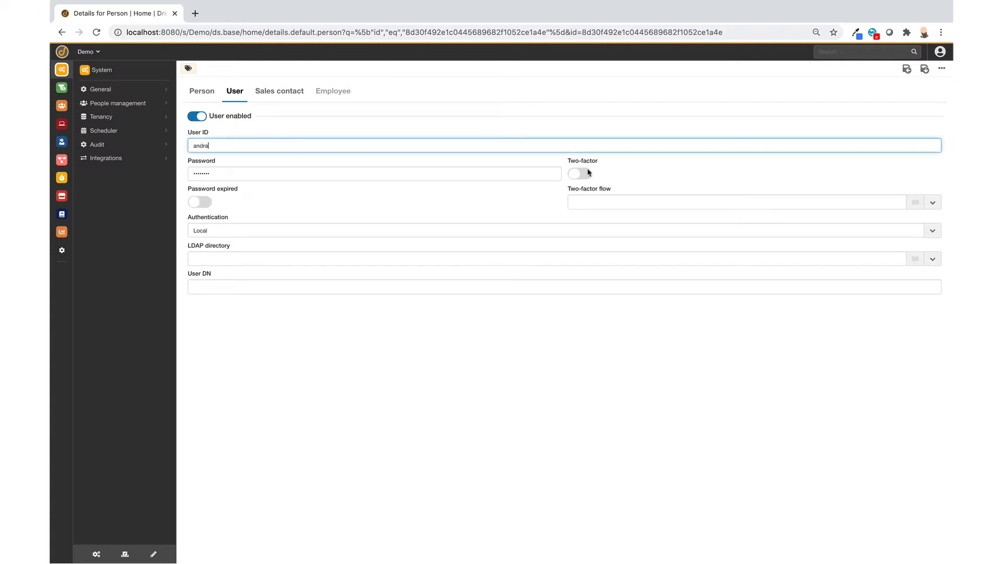
click(925, 69)
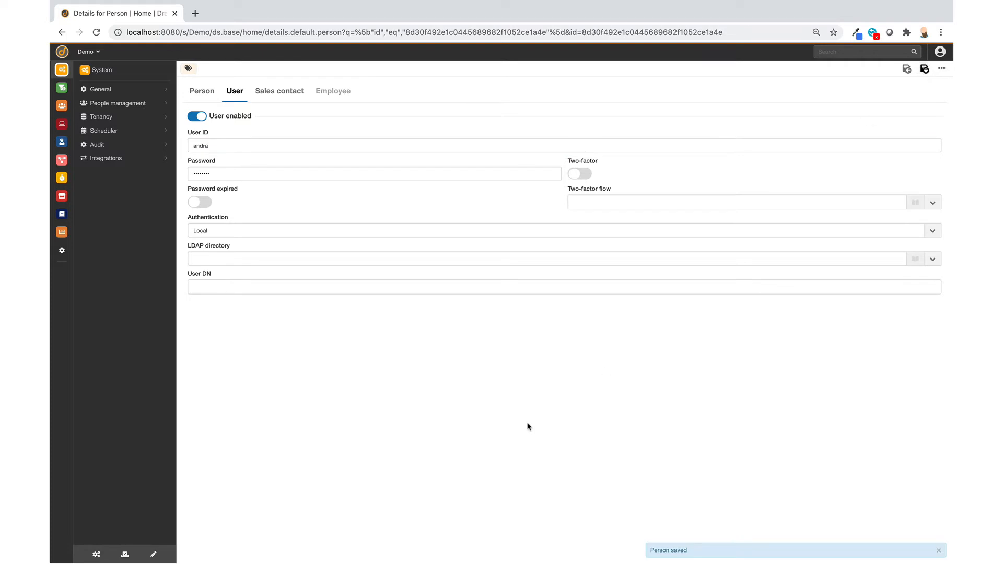
Step: Examine the saved record's raw data, highlighting the fields from user_id to user_dn, and close the data view
key(ctrl+shift+d)
scroll(211, 294, down, 5)
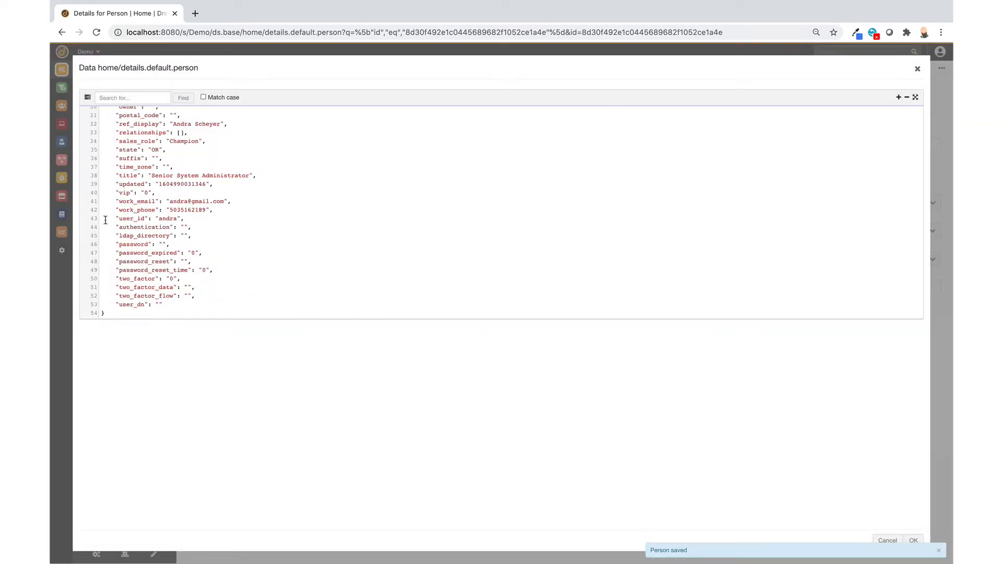
drag(105, 220, 221, 302)
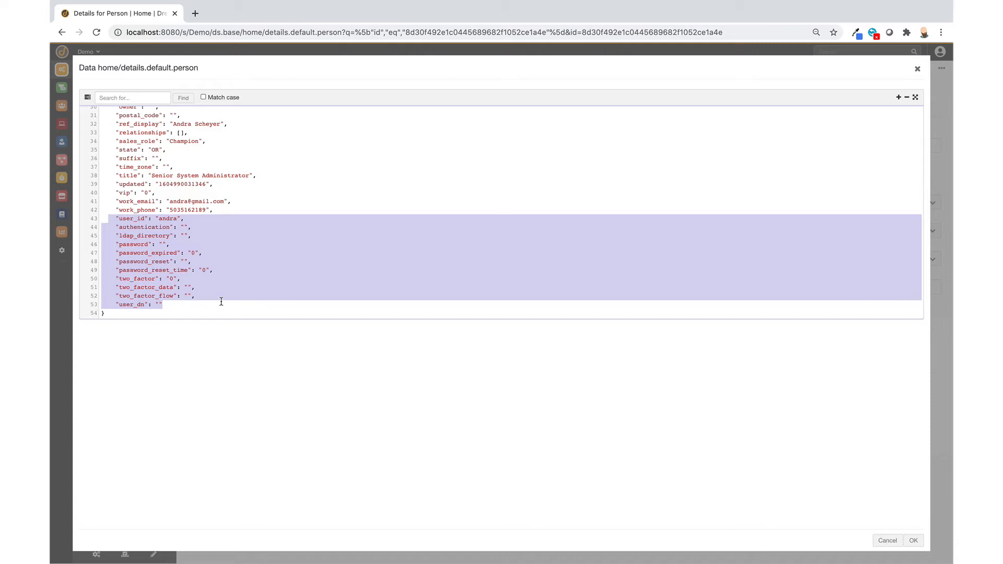
click(887, 540)
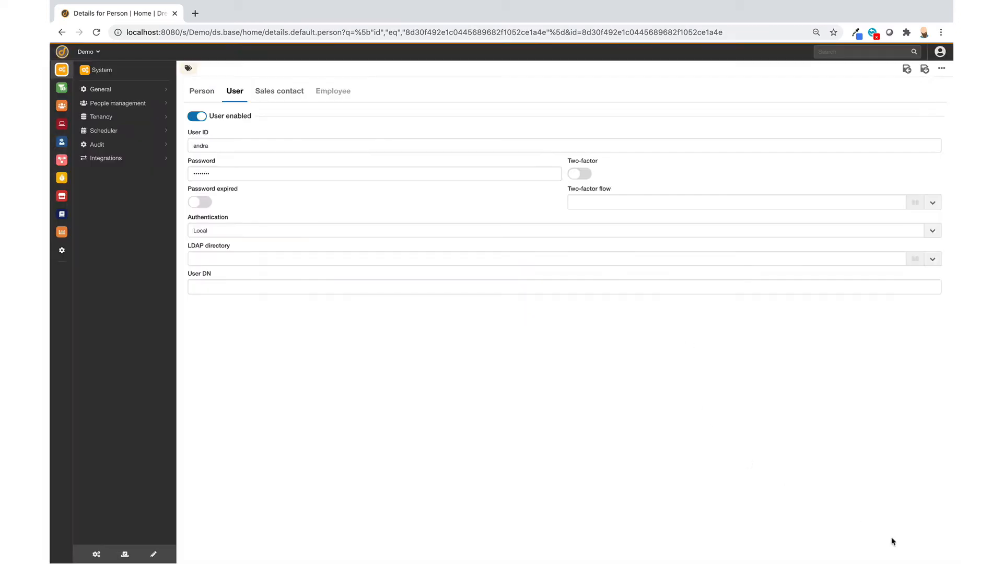
Step: Try enabling the Employee trait and disabling the User trait on the person without saving
click(316, 92)
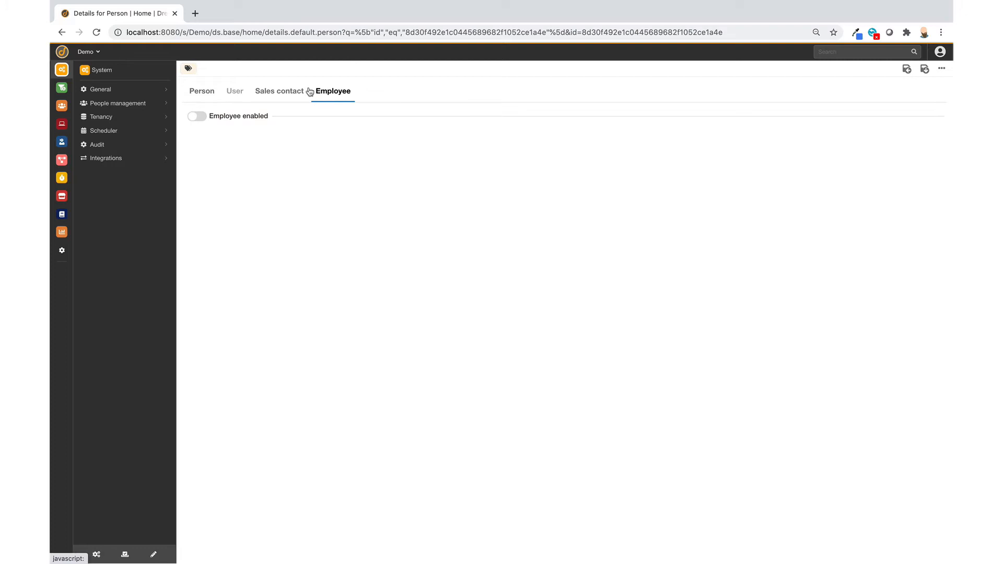
click(195, 115)
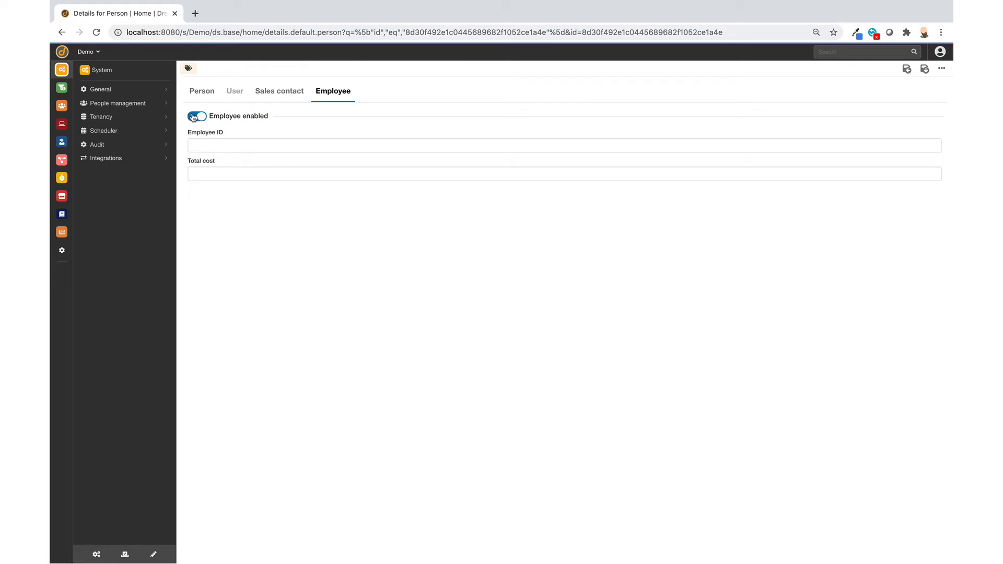
click(204, 91)
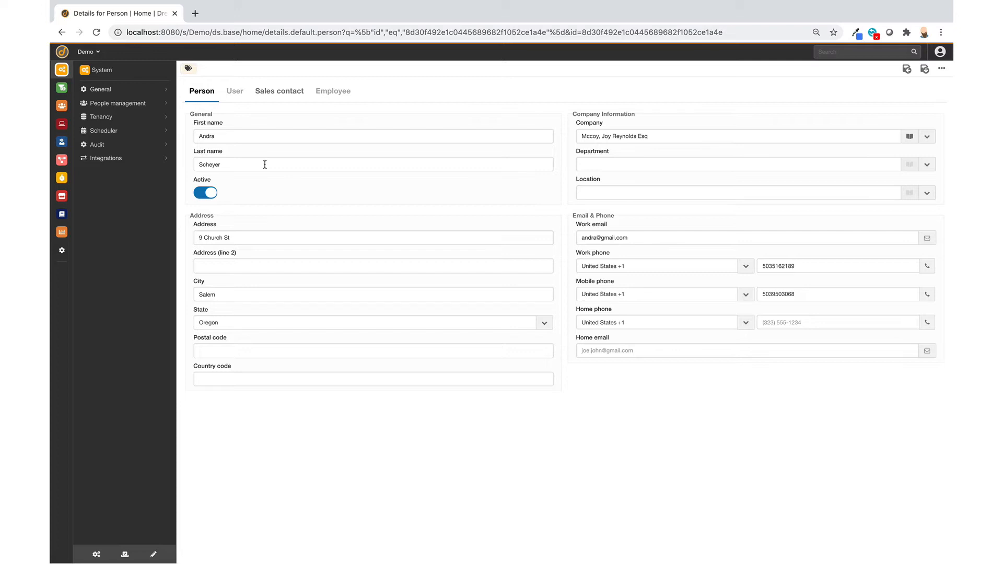
click(235, 91)
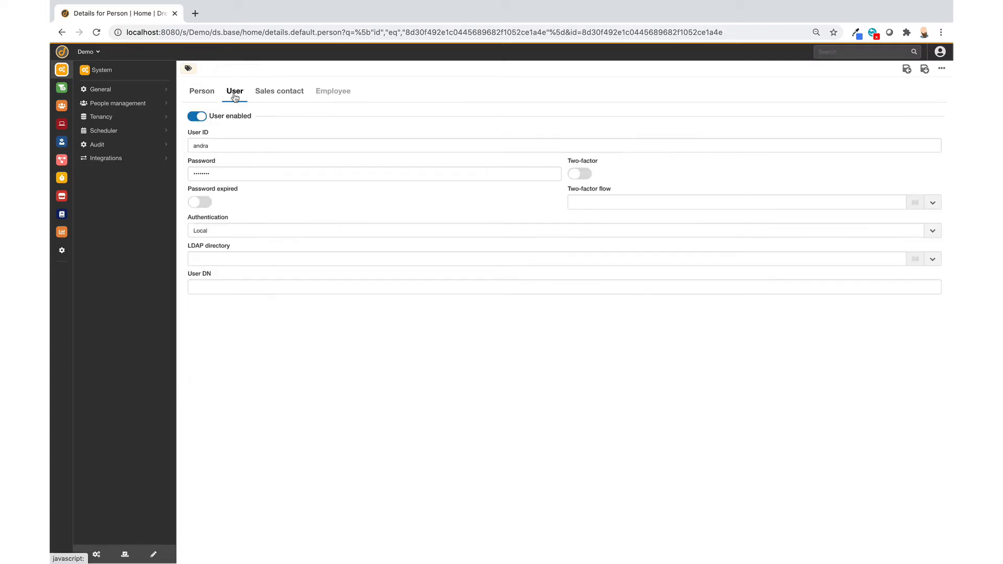
click(198, 116)
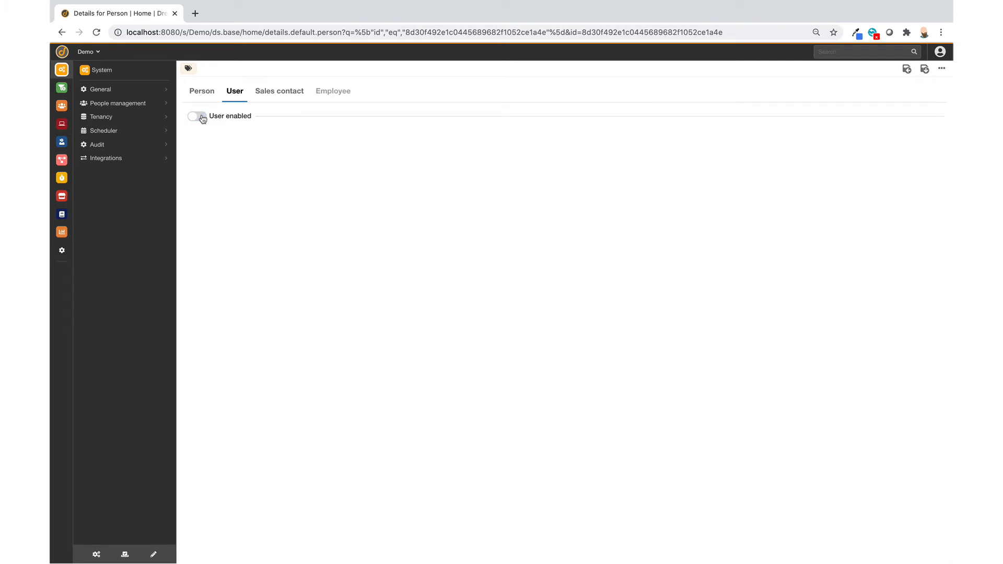
Step: Leave the person record for the ITSM home dashboard, discarding the unsaved changes
click(60, 142)
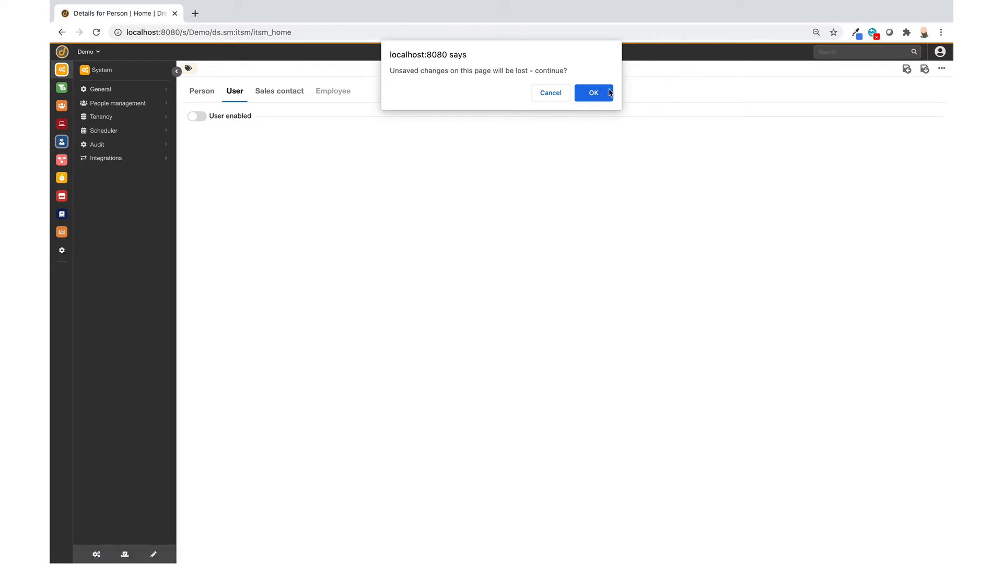
click(593, 93)
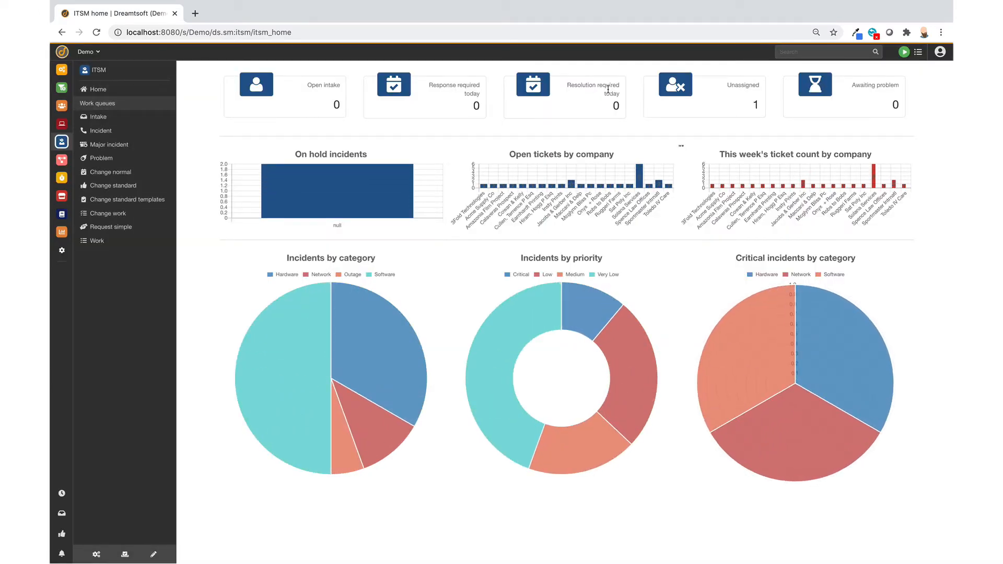
Step: Open the N-central device schema from the ITSM bucket management configuration to examine its parent, apply setting and slots
click(97, 553)
click(123, 130)
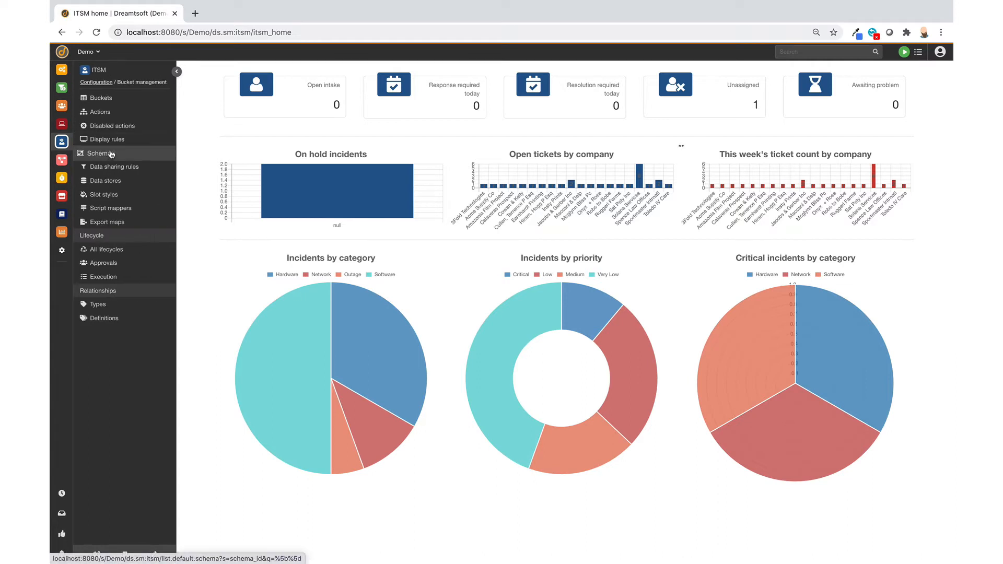
click(110, 155)
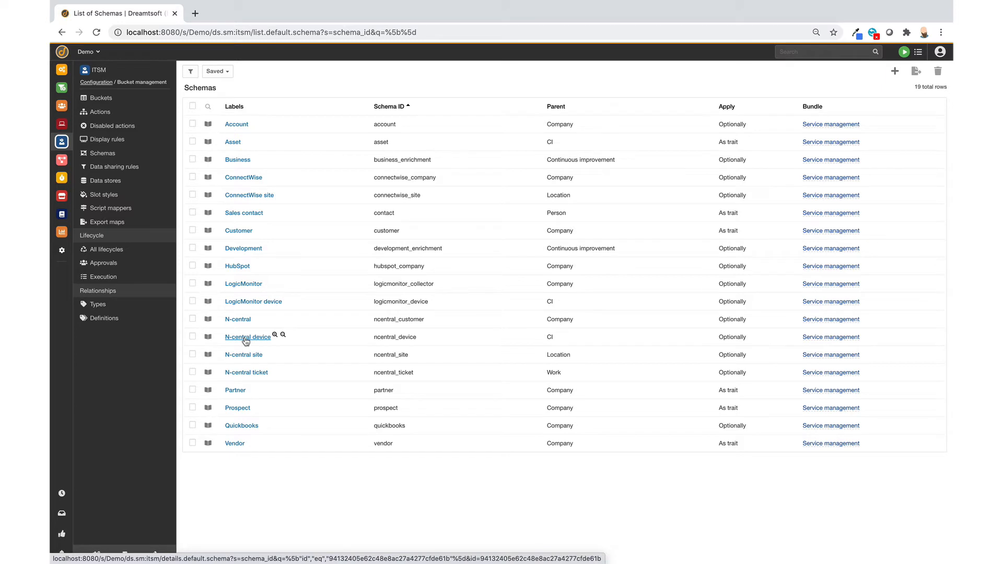
click(246, 338)
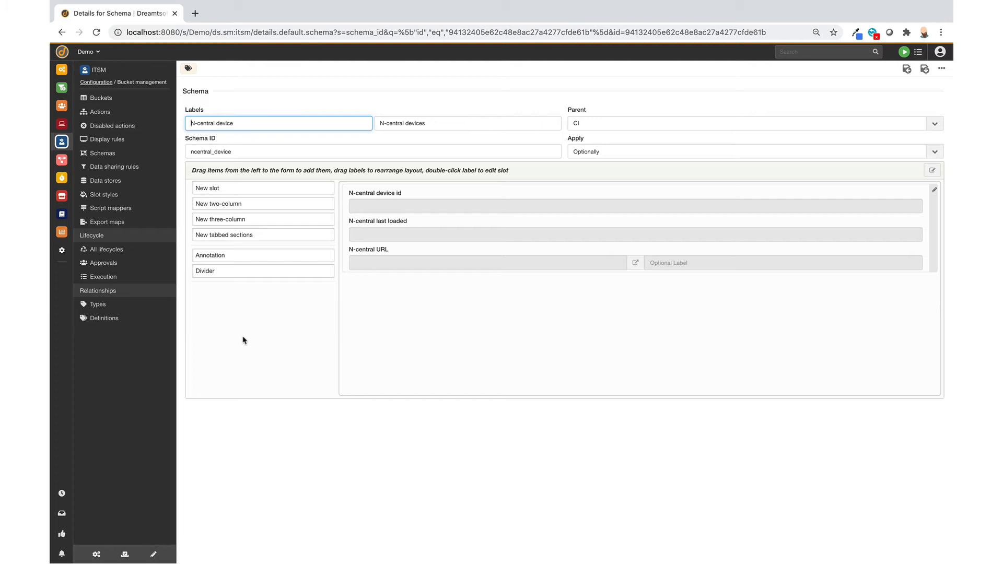
Step: Create a new schema labelled Jira with Incident as its parent, applied optionally
click(102, 153)
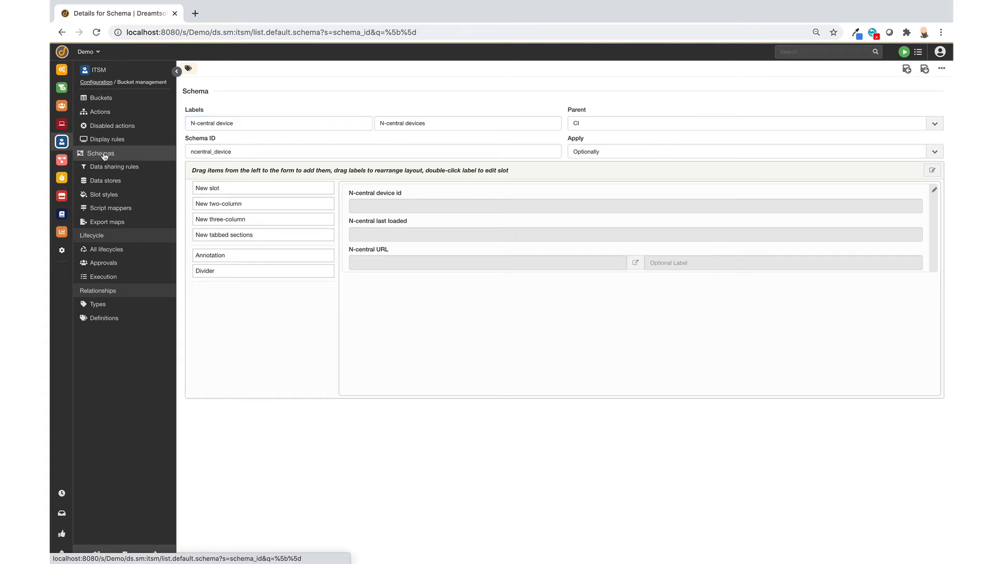
click(895, 76)
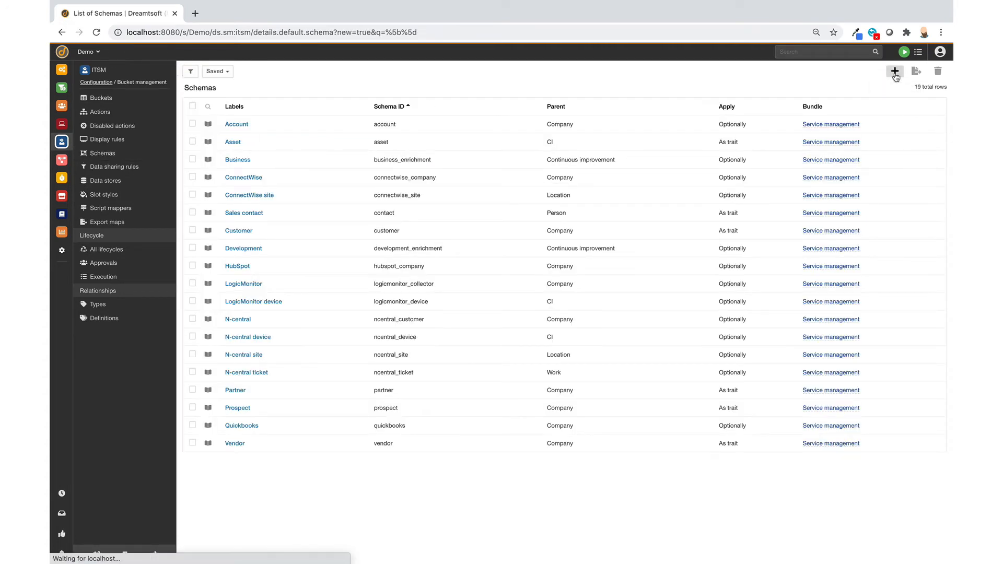
text(Jira)
key(Tab)
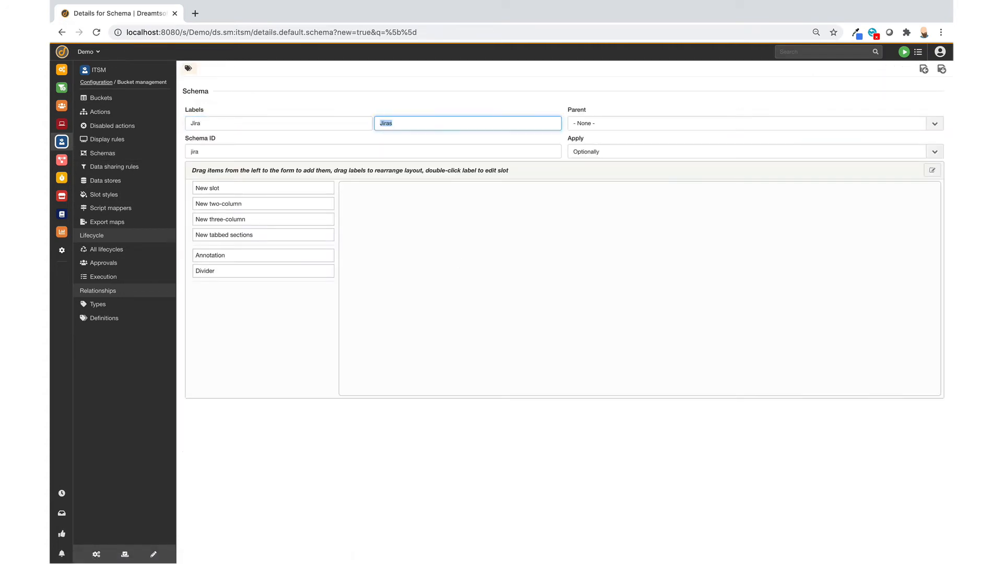
click(605, 125)
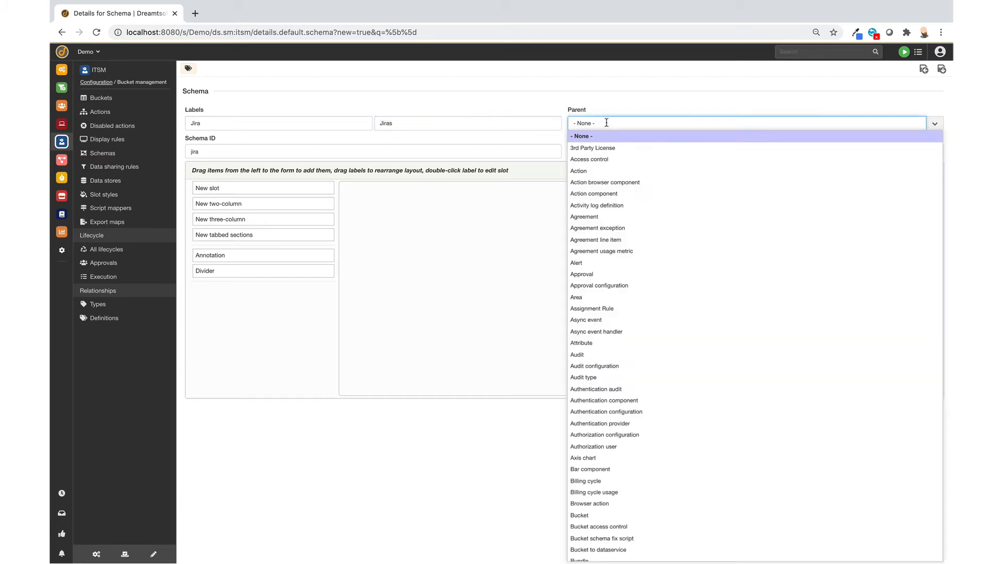
text(Incident)
click(592, 173)
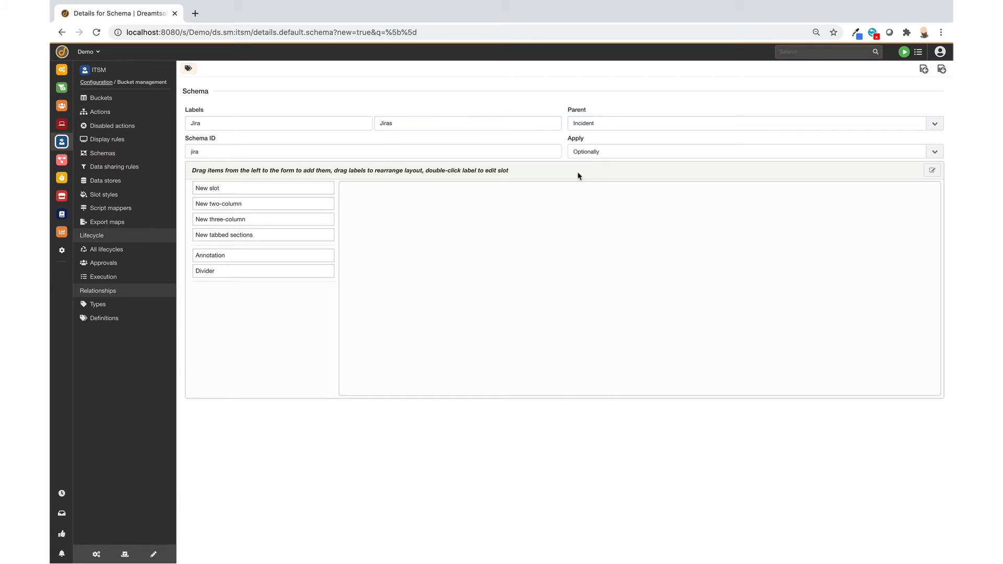
click(619, 151)
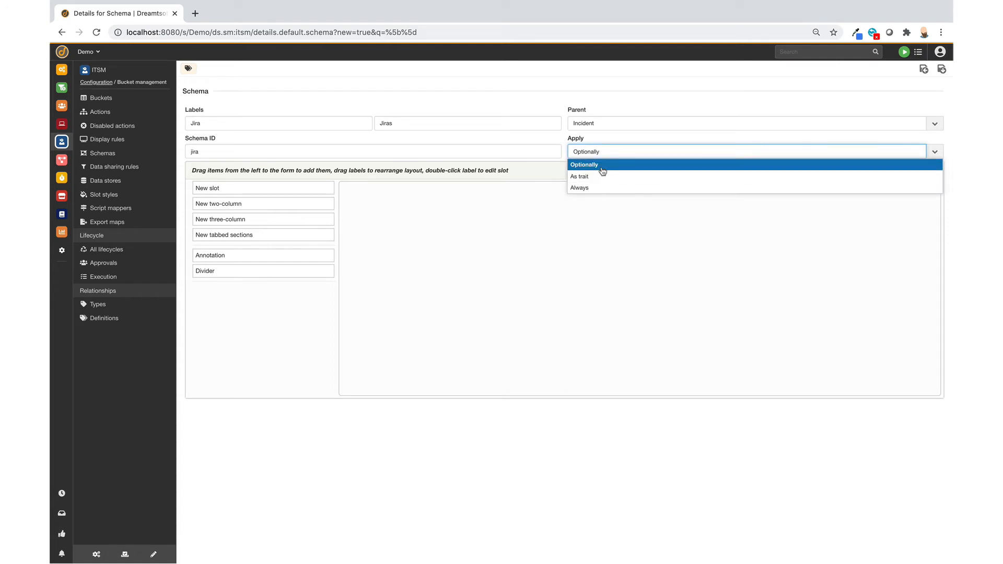
click(601, 166)
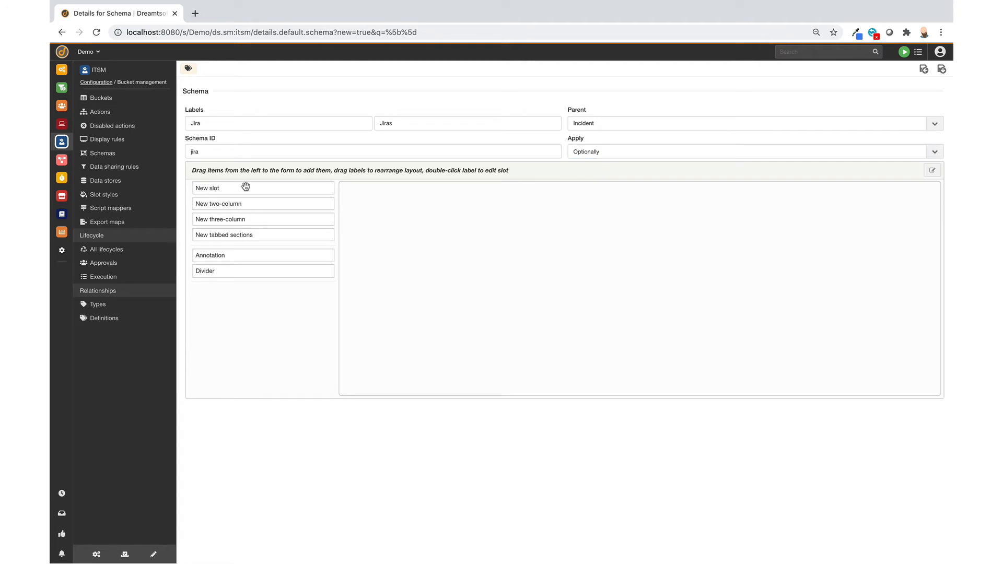
Step: Add a string slot labelled Jira ID to the Jira schema's form and save the schema
drag(245, 188, 486, 218)
text(Jira ID)
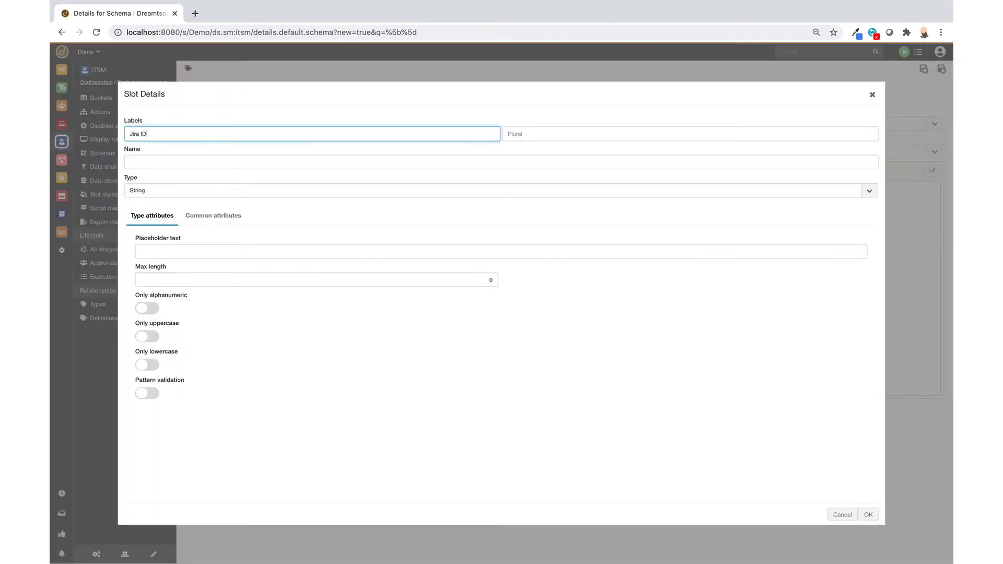
key(Tab)
key(Tab)
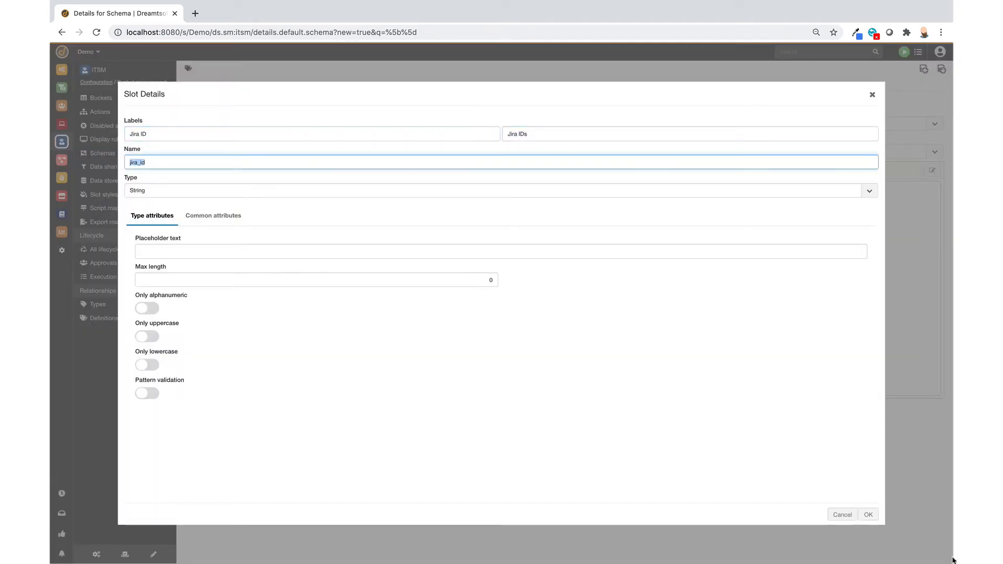
click(868, 516)
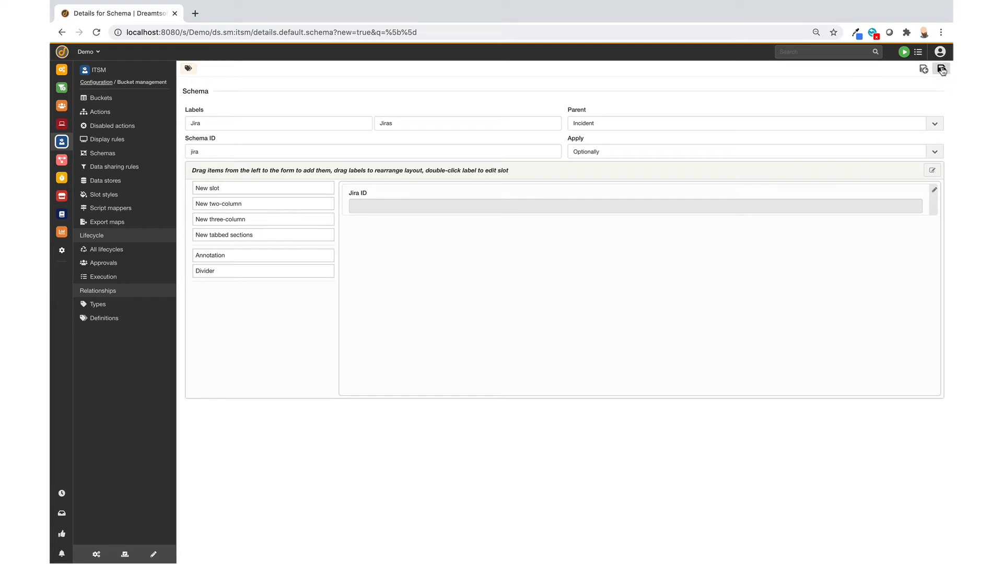
click(926, 73)
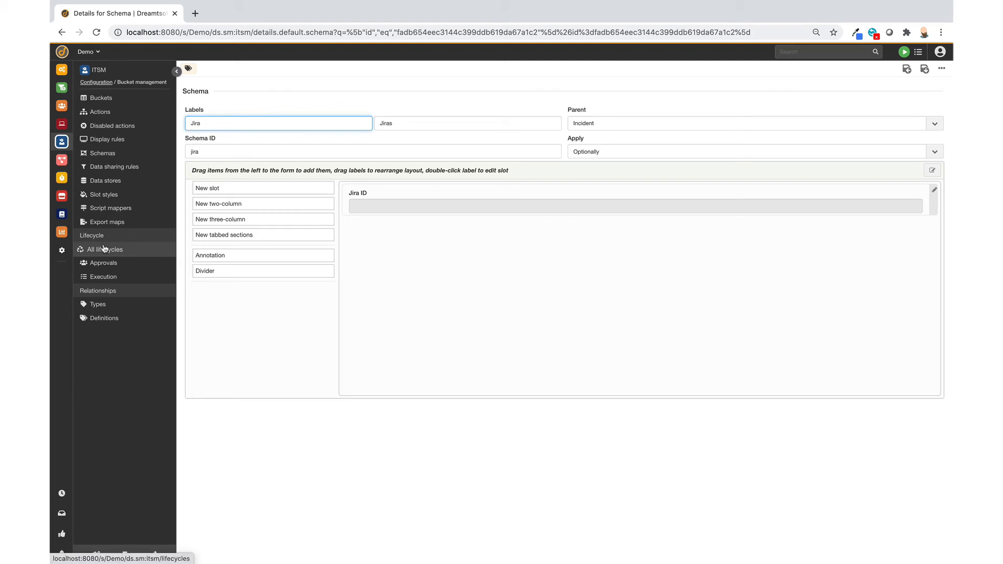
Step: Create a new browser action named Jira on the Incident bucket
click(104, 117)
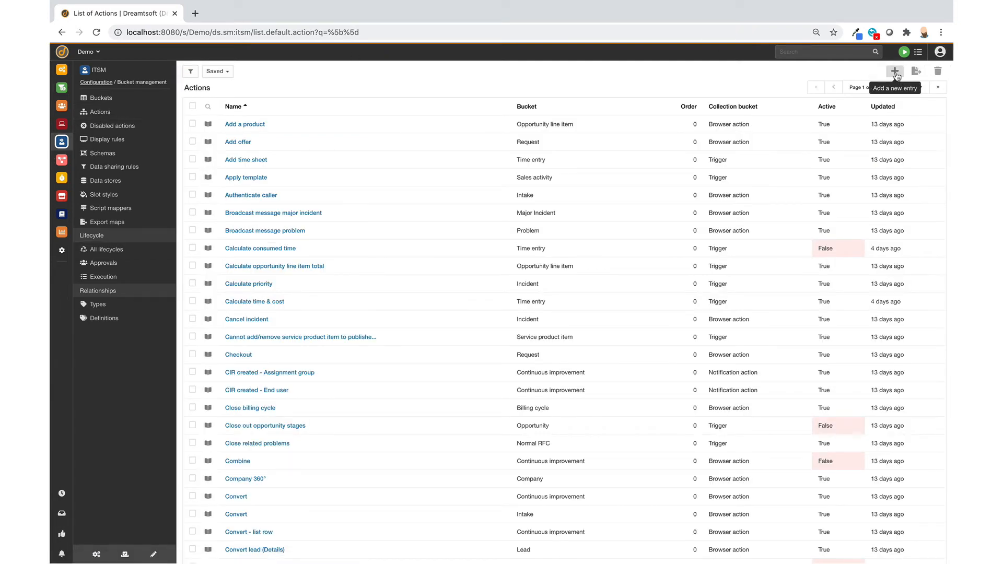
click(895, 71)
click(427, 277)
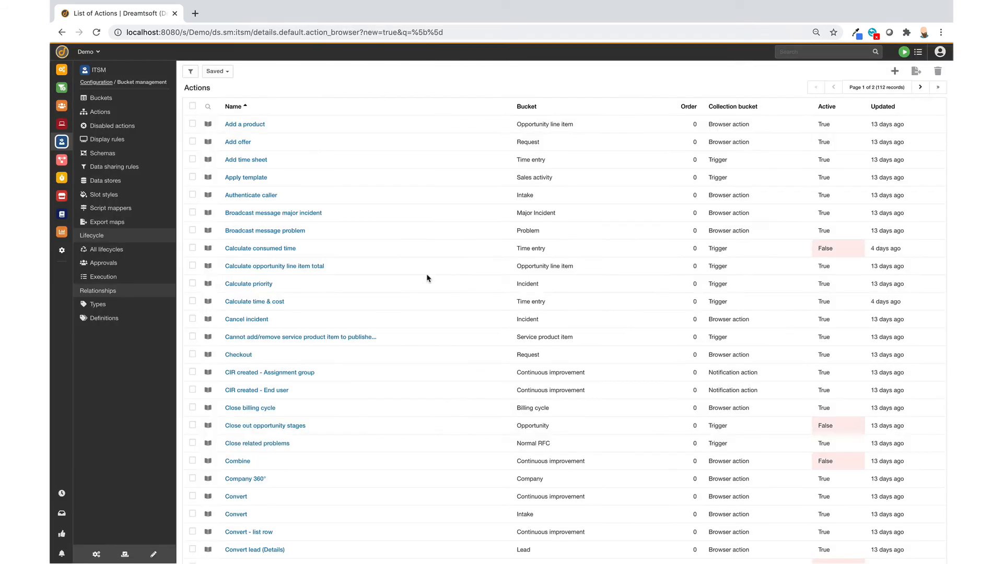
text(Jira)
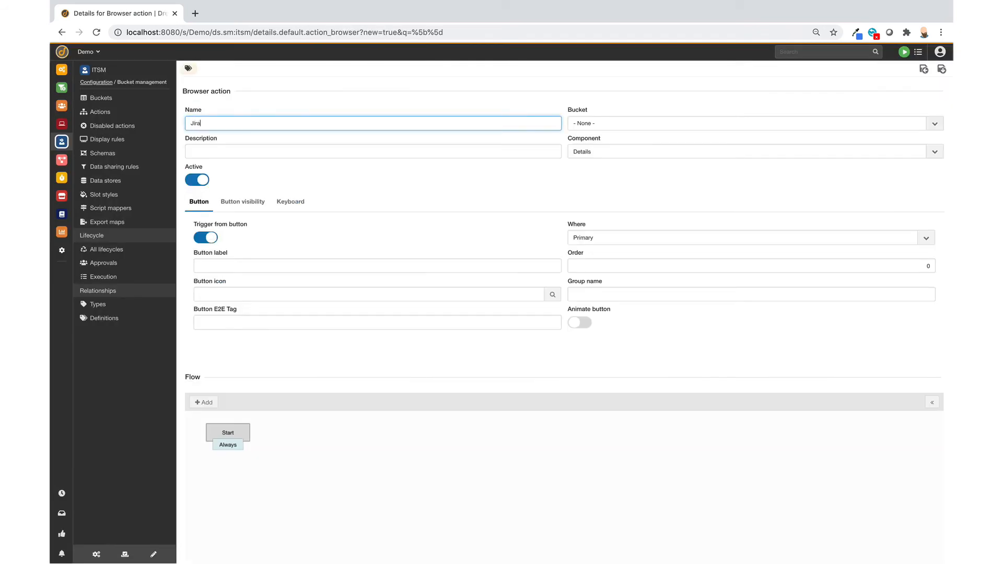
key(Tab)
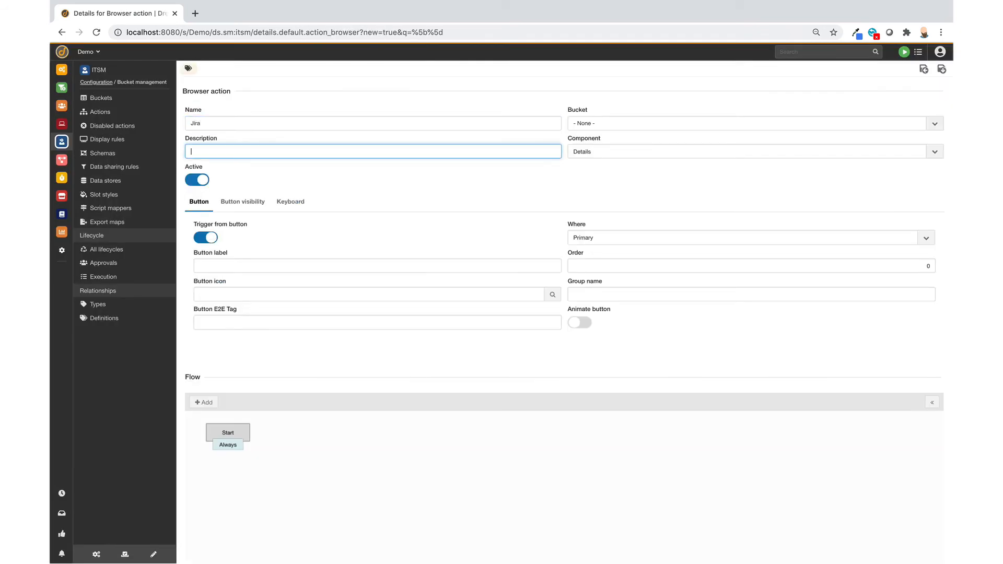
click(795, 126)
text(inc)
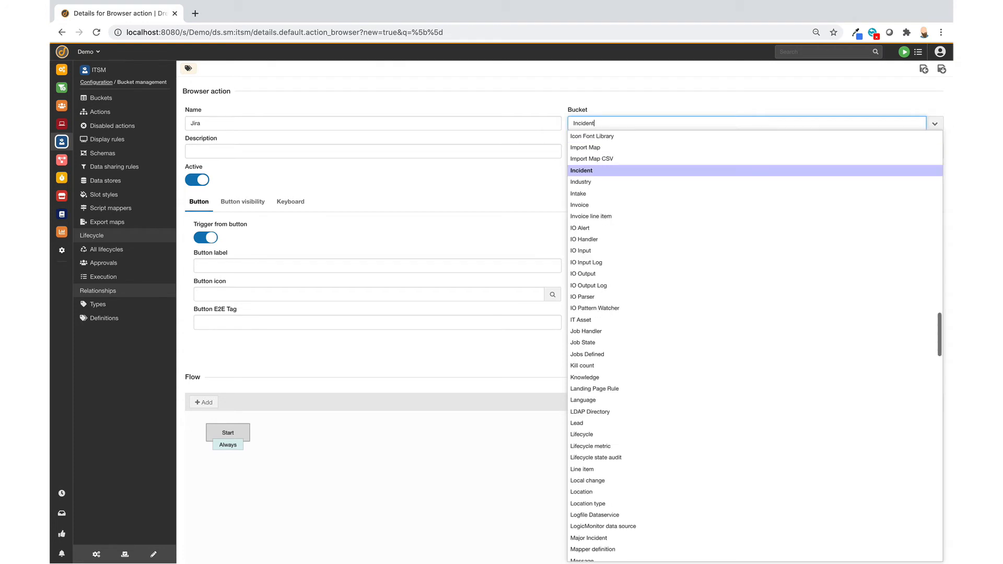
click(694, 172)
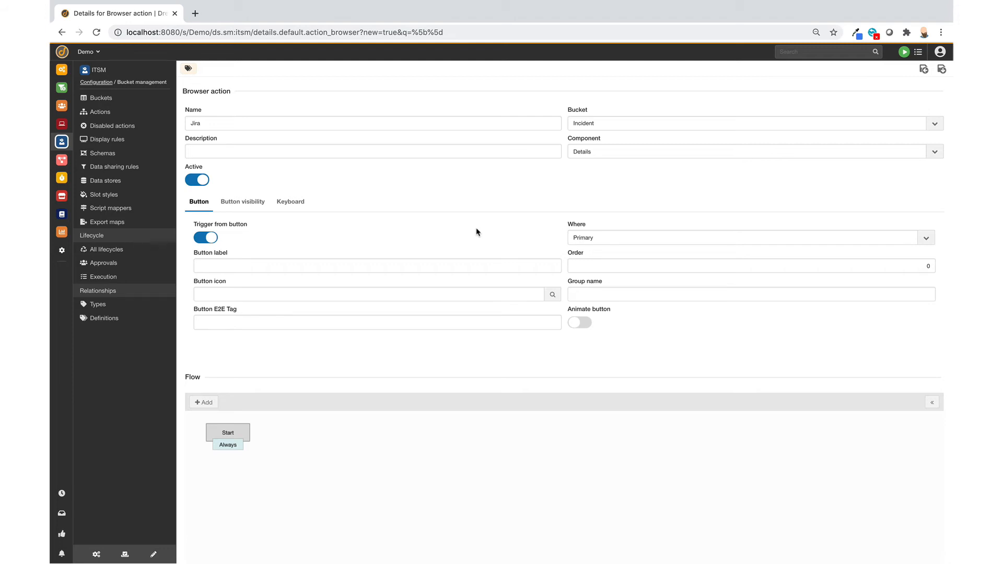
Step: Set the action's button visibility to activate when a condition is met, with the condition Schemas contains Jira
click(255, 203)
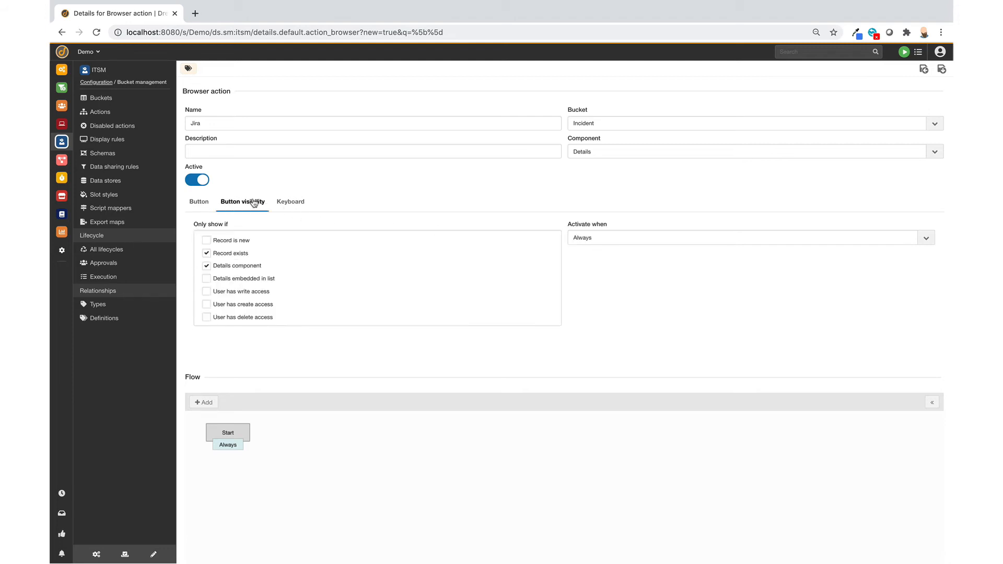
click(606, 241)
click(604, 263)
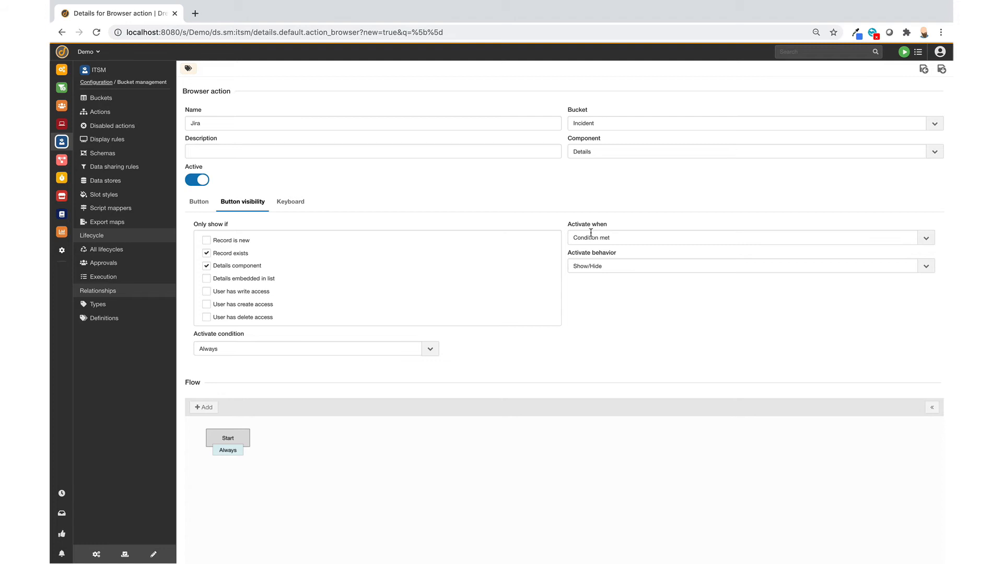
click(398, 347)
scroll(369, 291, down, 5)
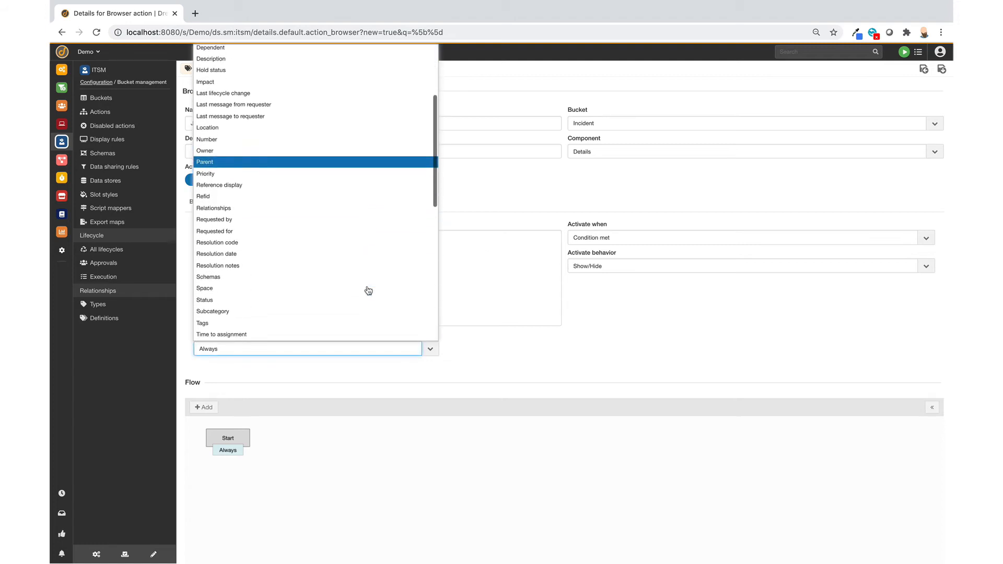
click(318, 275)
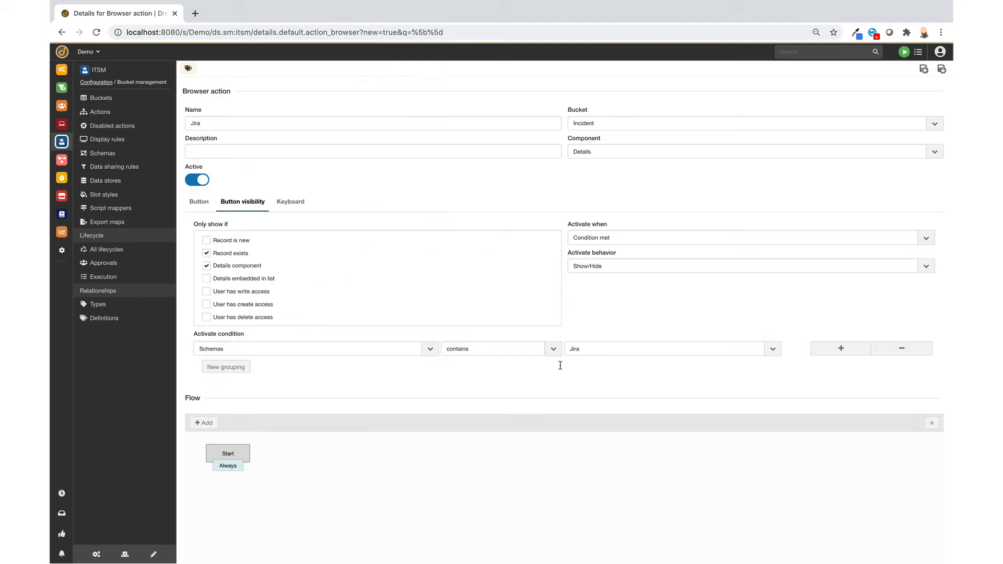
click(639, 348)
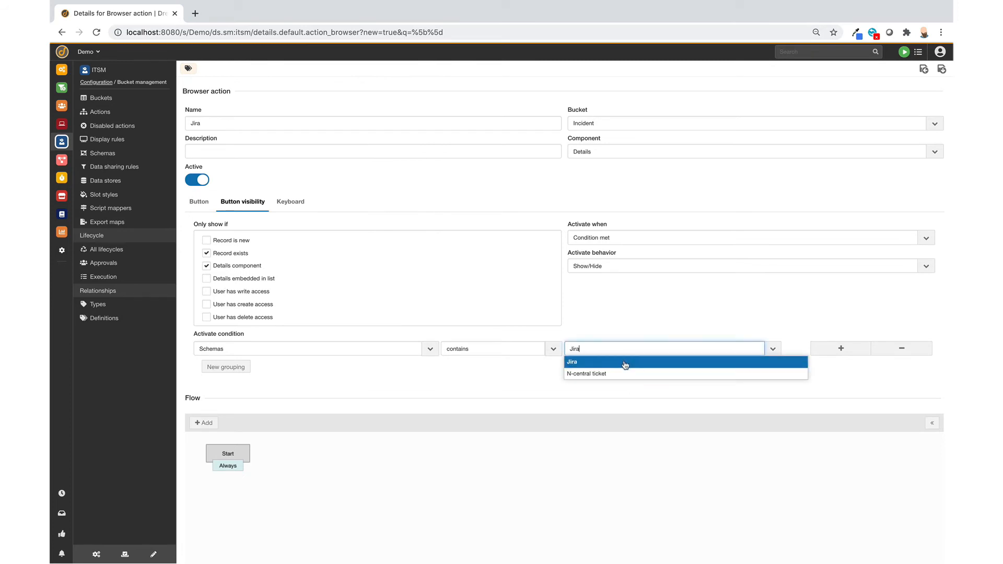
click(598, 347)
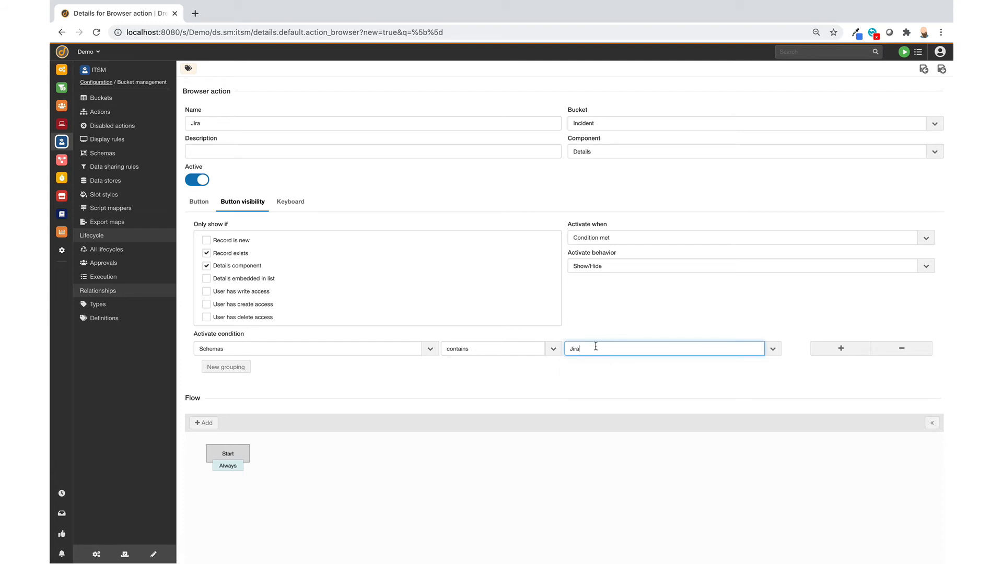
Step: Look up the Jira schema's Jira ID among the condition's field choices, and remove the Schemas condition
click(211, 351)
scroll(233, 269, down, 1)
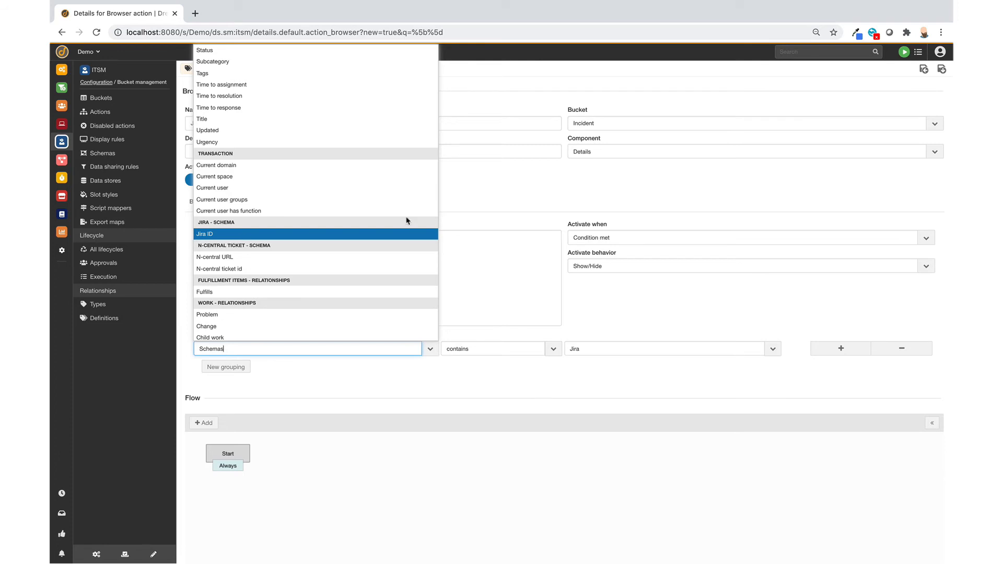
click(563, 196)
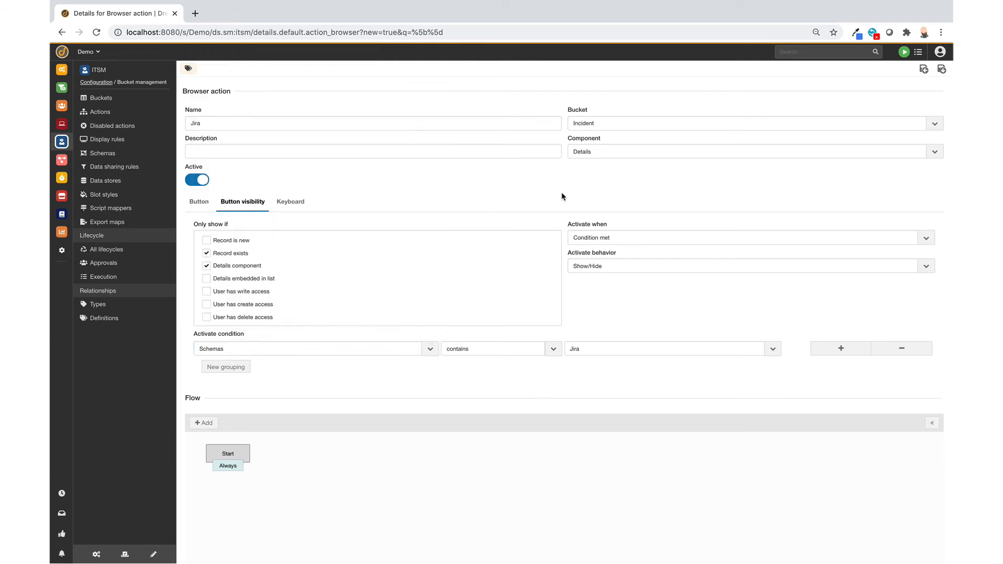
click(900, 348)
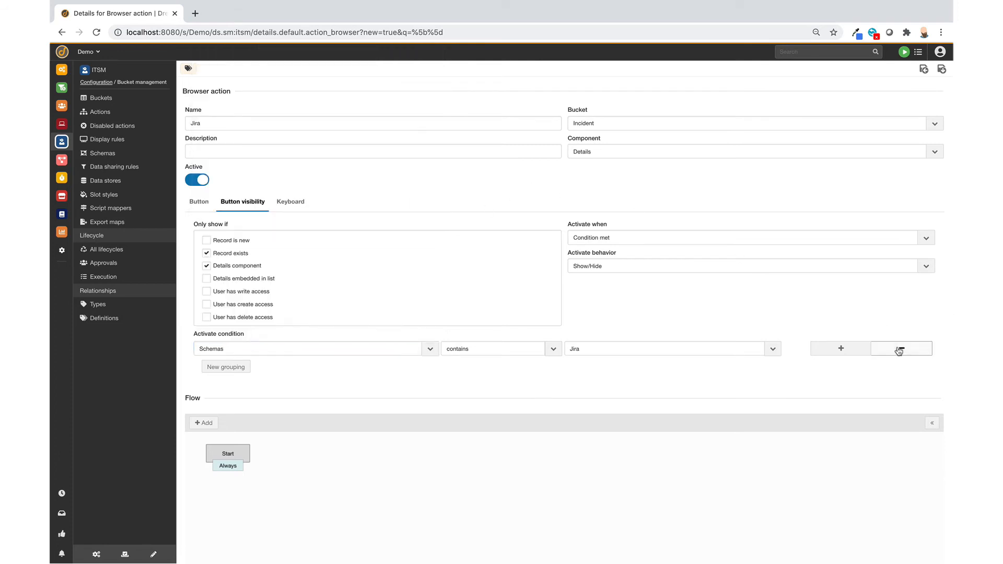
Step: Label the action's button Jira and give it the bug icon from Font Awesome v4
click(193, 207)
scroll(226, 244, down, 2)
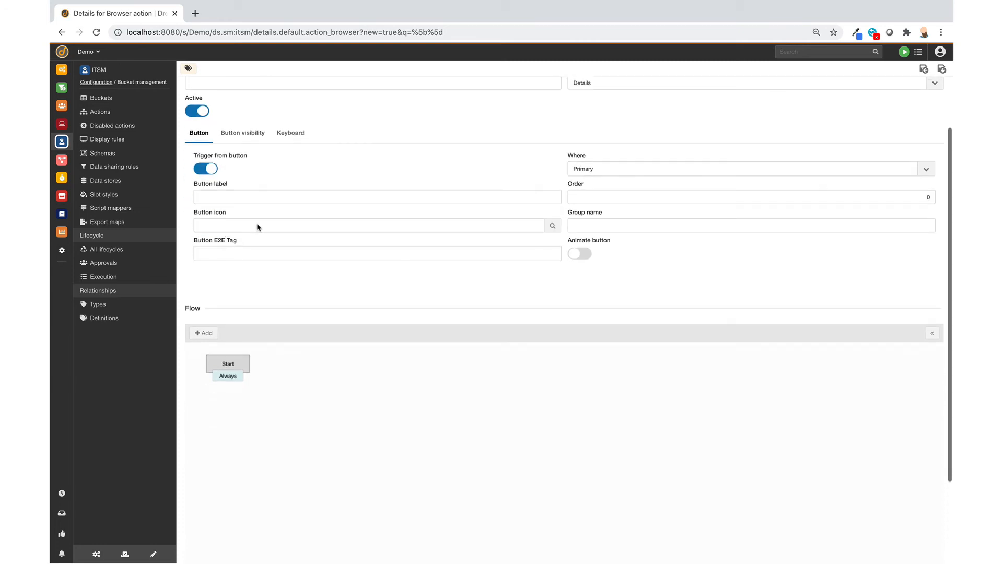
click(281, 194)
text(Jira)
key(Tab)
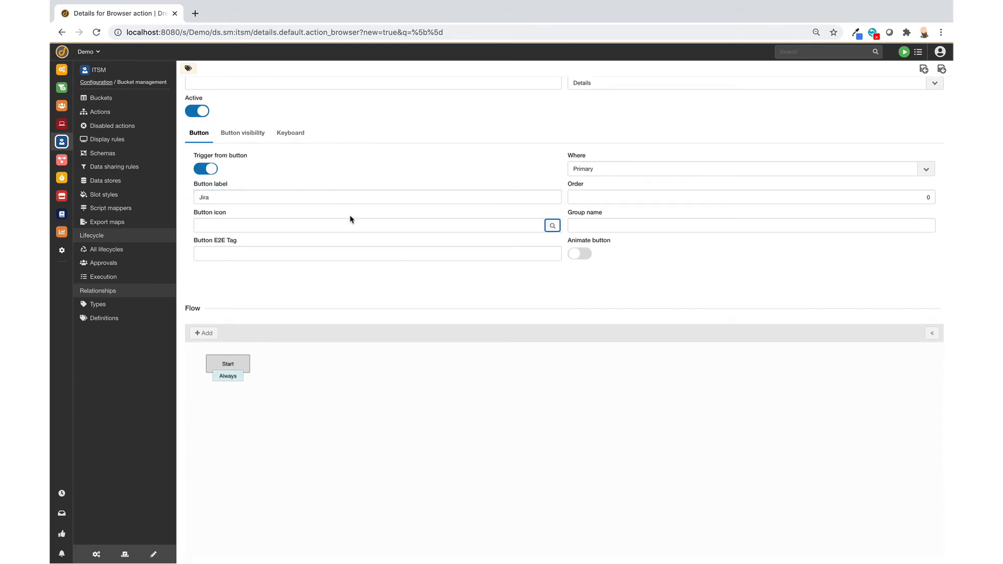
key(Return)
text(b)
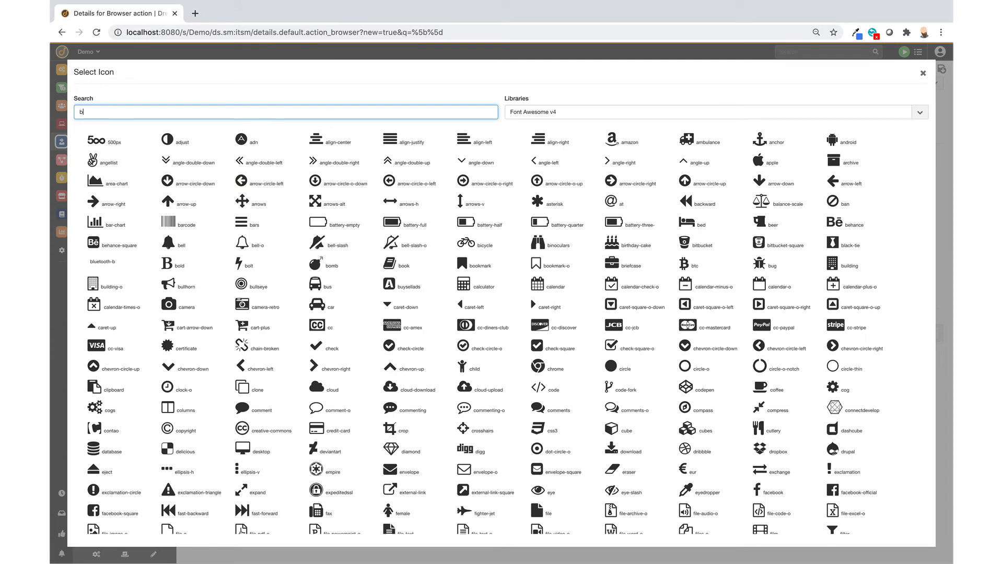
text(ug)
click(96, 140)
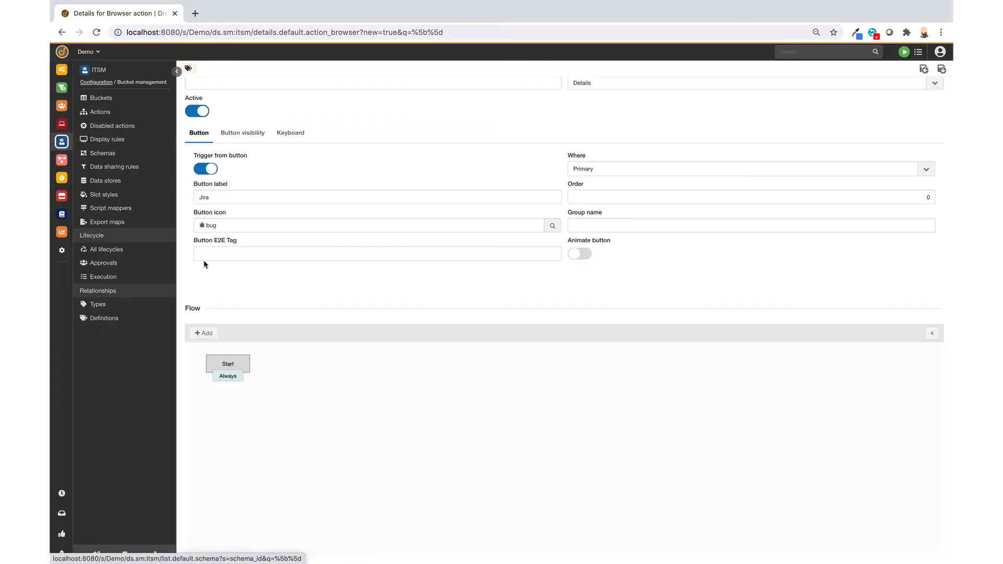
Step: Add a Run Script step to the flow that calls $record.addSchemaId with the Jira schema's ID and $record.update()
click(210, 333)
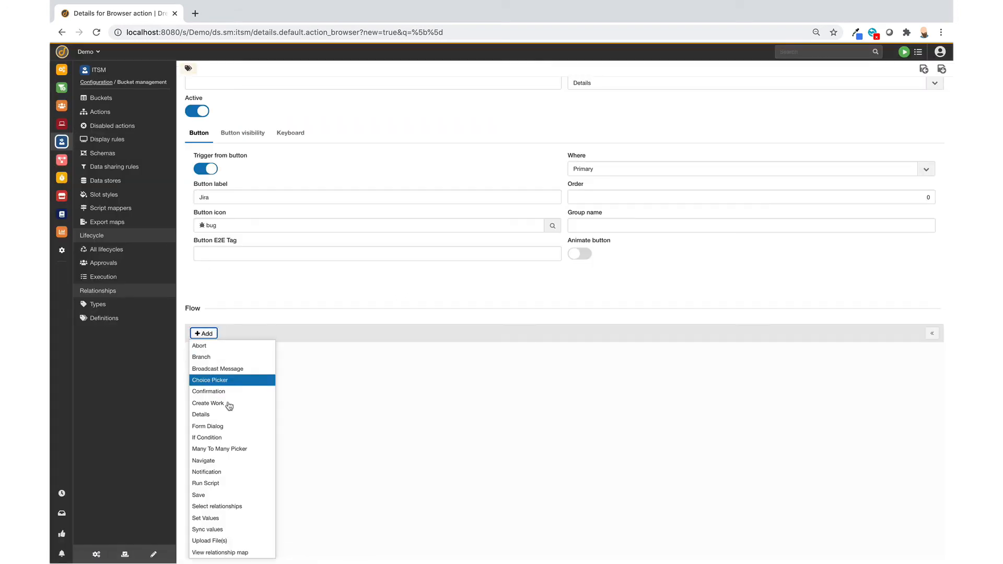
click(231, 483)
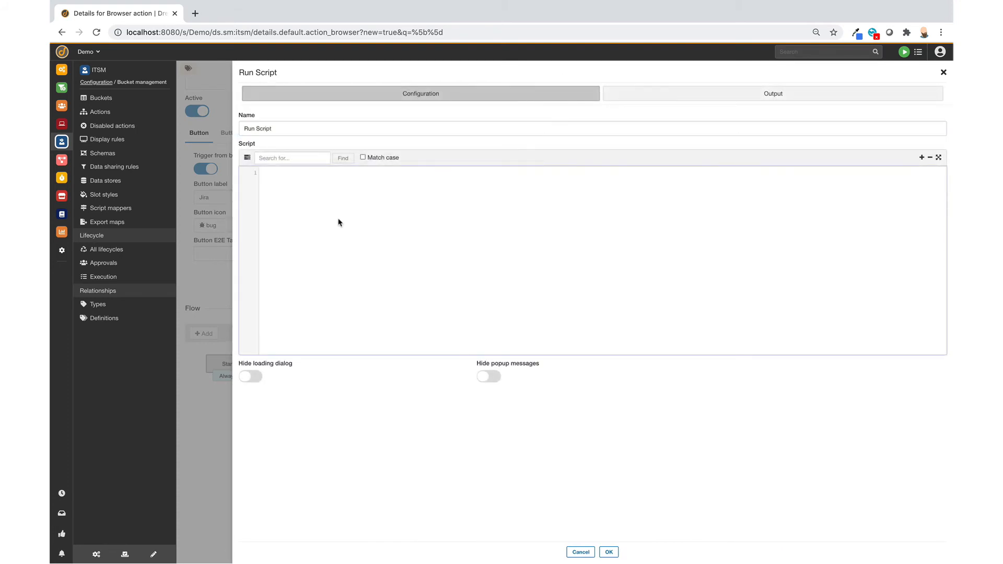
text($record.addSchemaId('XXX'); $record.update();)
double_click(299, 172)
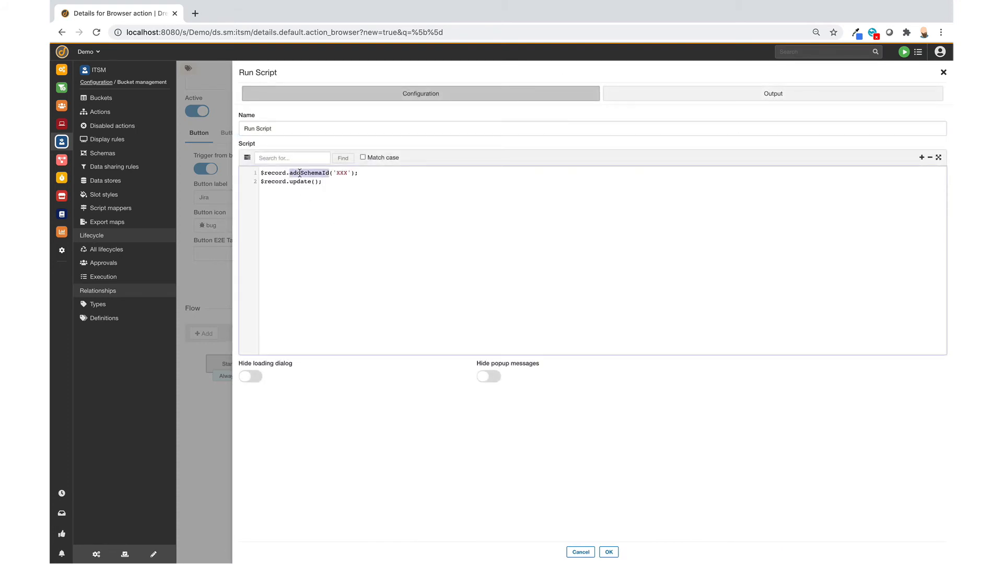
double_click(343, 173)
text(Jira)
click(609, 553)
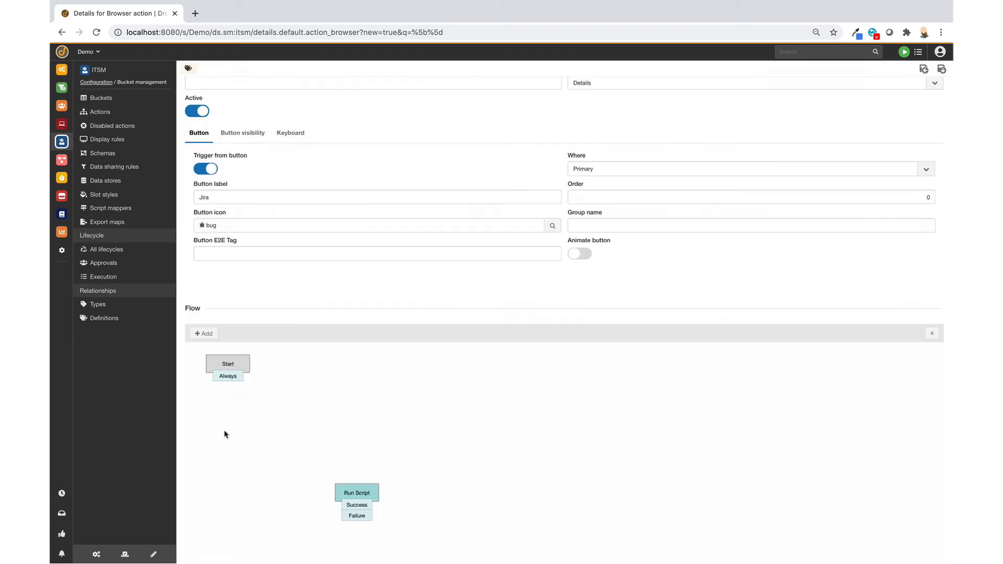
Step: Place Run Script beside Start, connected from its Always outcome, and save the browser action
scroll(219, 431, down, 2)
drag(228, 334, 288, 325)
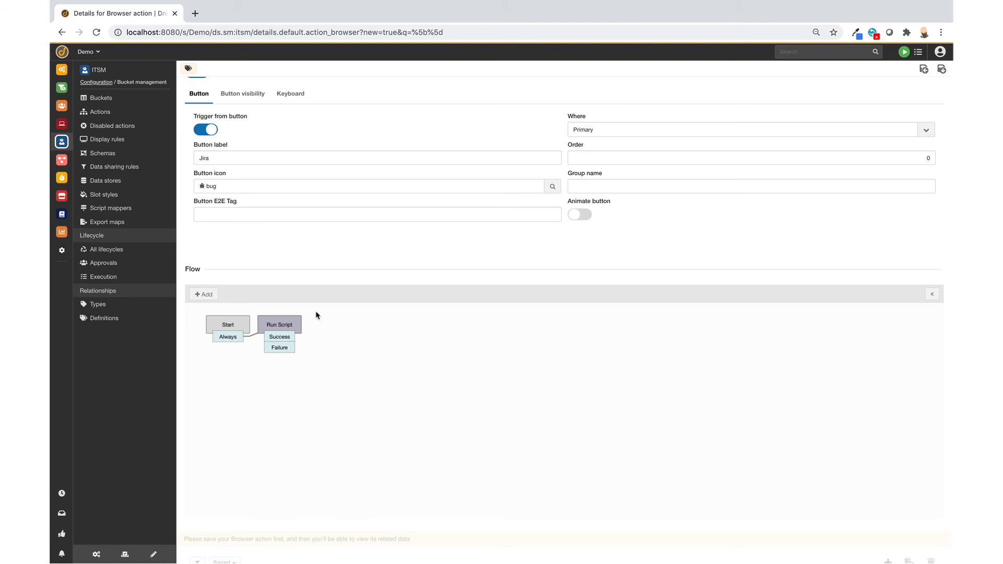
click(942, 71)
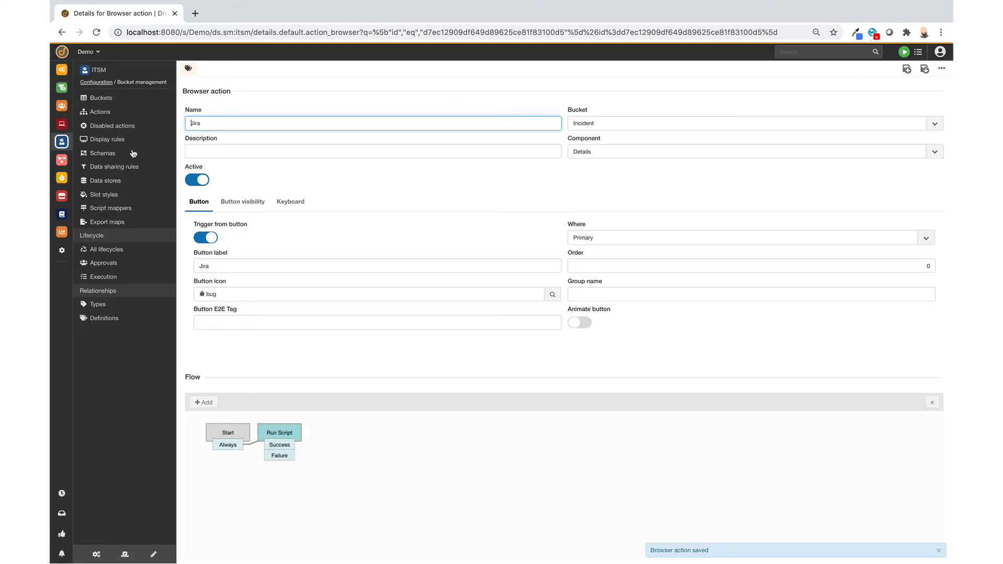
Step: Open the Test incident from the active incidents list and examine its raw record data for schema fields
click(92, 131)
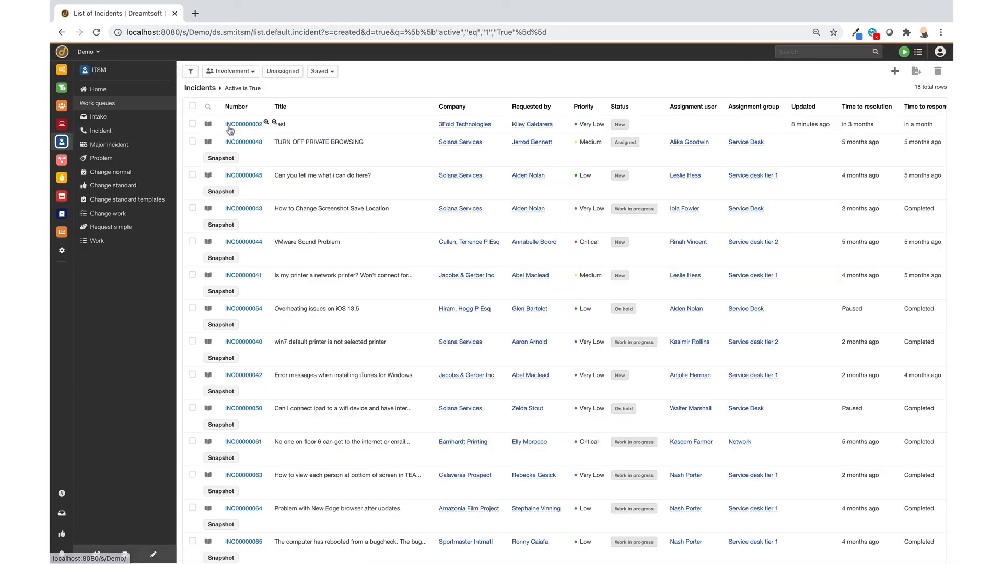
click(230, 126)
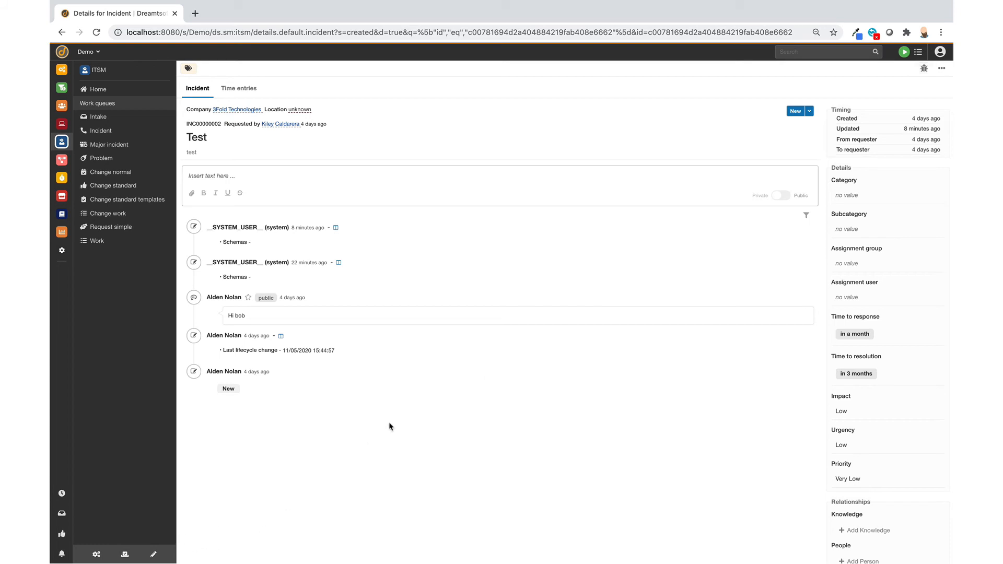
key(ctrl+shift+d)
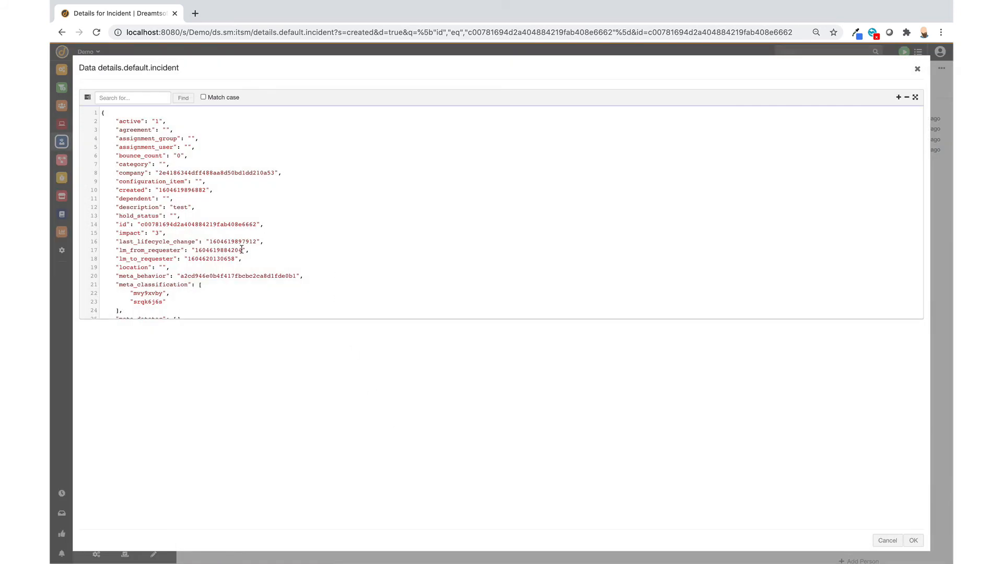
scroll(241, 250, down, 2)
drag(104, 179, 223, 270)
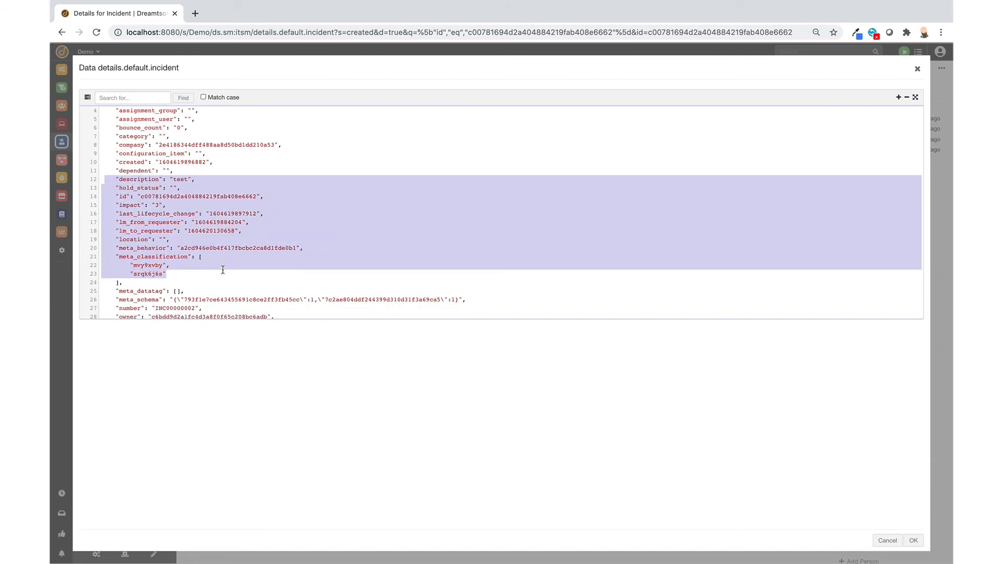
click(913, 540)
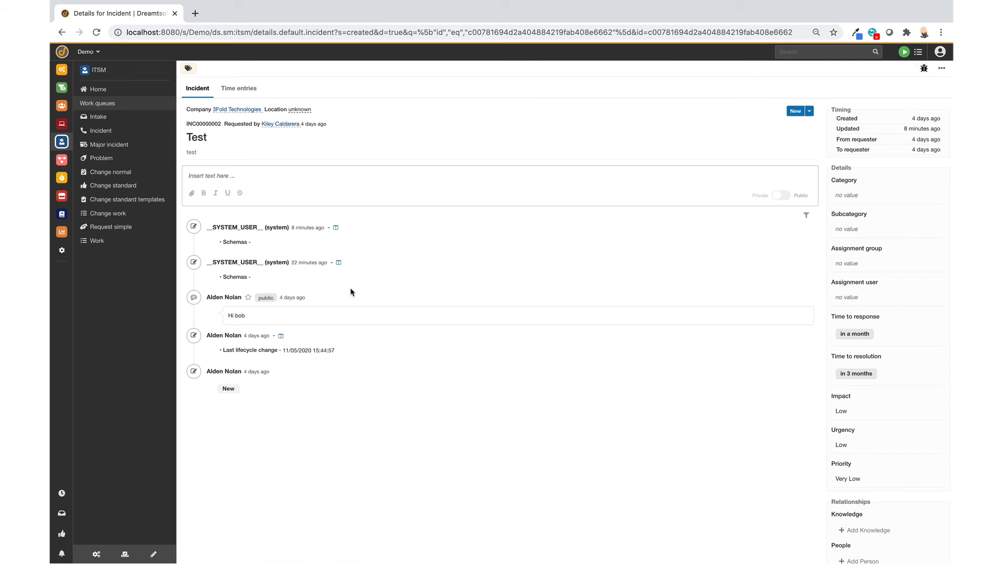
Step: Run the Jira action on the incident, checking its raw record data for the jira_id field before and after
key(ctrl+shift+d)
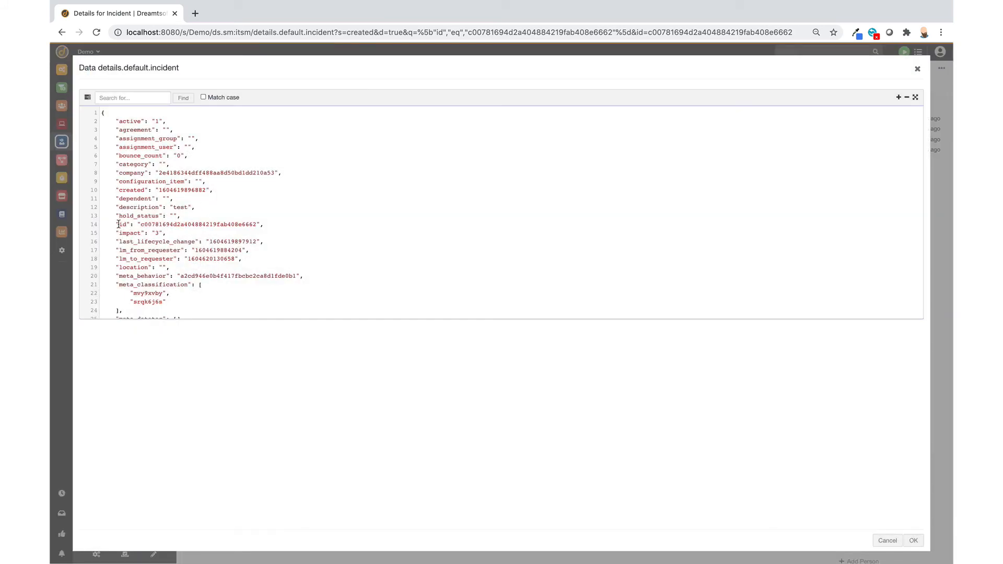
click(912, 539)
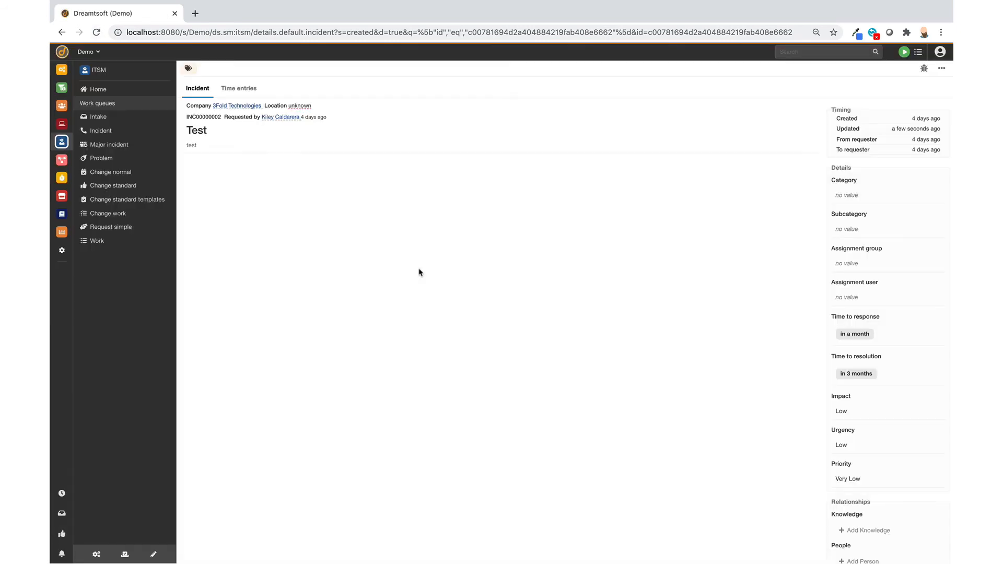
key(ctrl+shift+d)
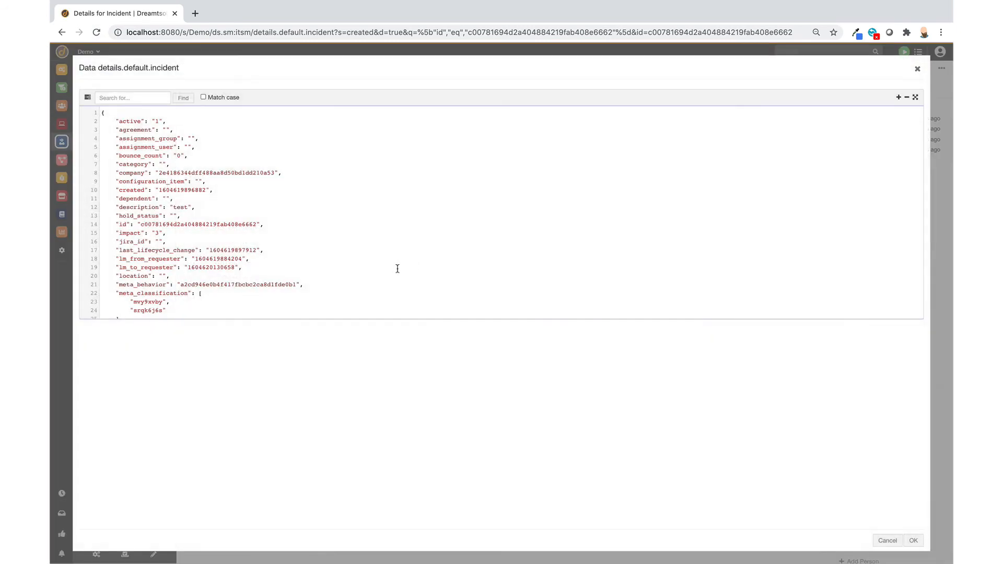
drag(115, 241, 207, 243)
click(882, 544)
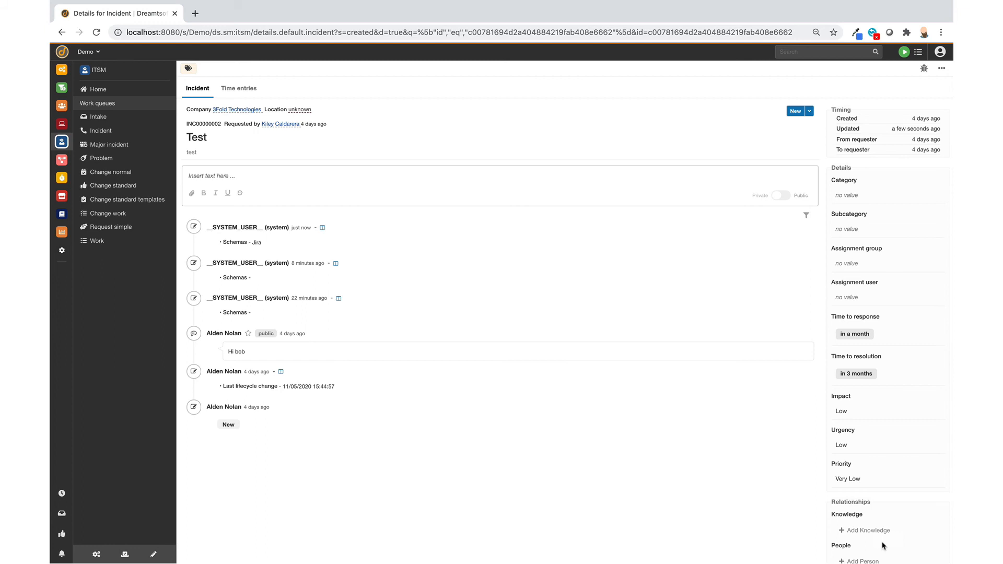
Step: Open the list of schemas in the ITSM bucket management configuration
click(96, 554)
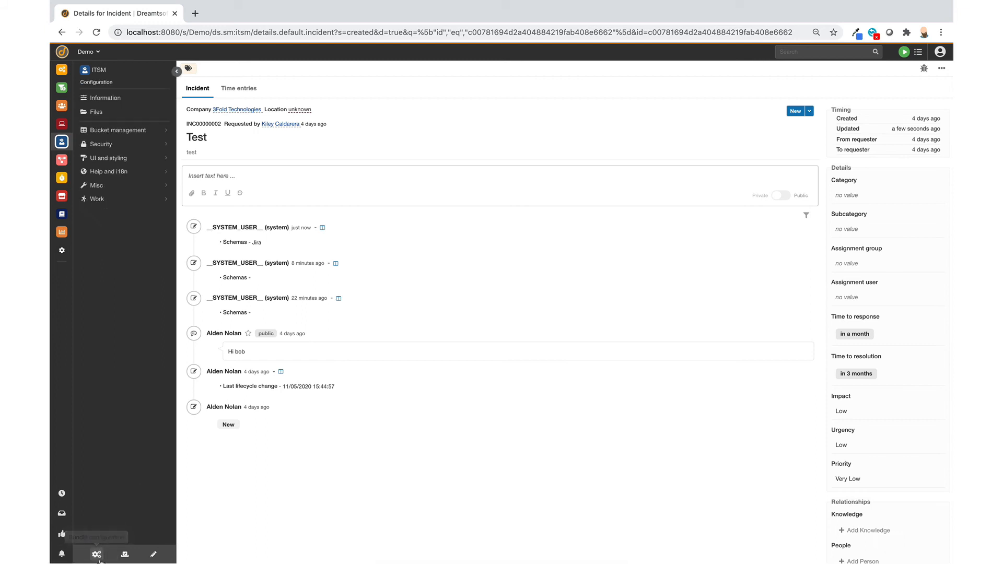
click(85, 135)
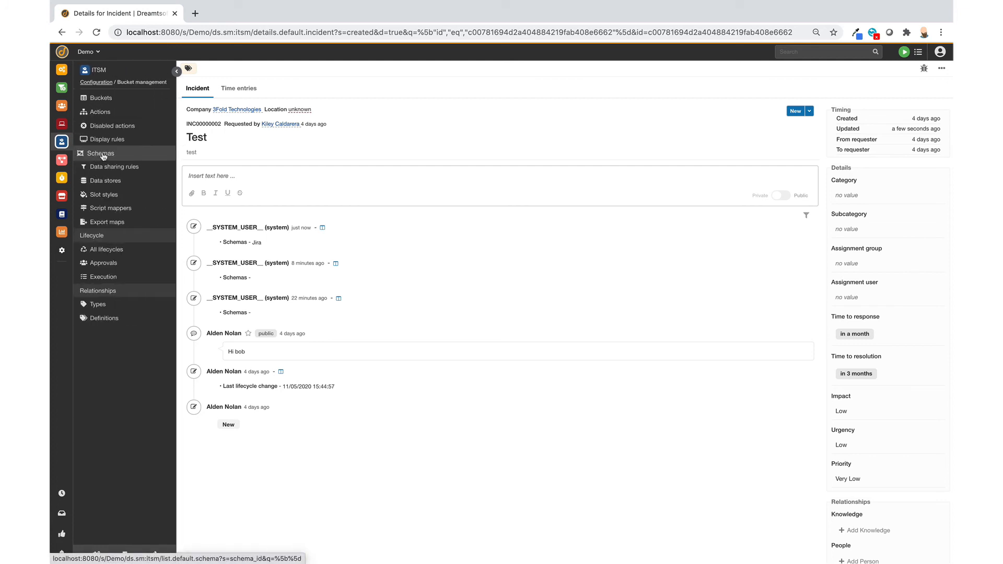
click(103, 156)
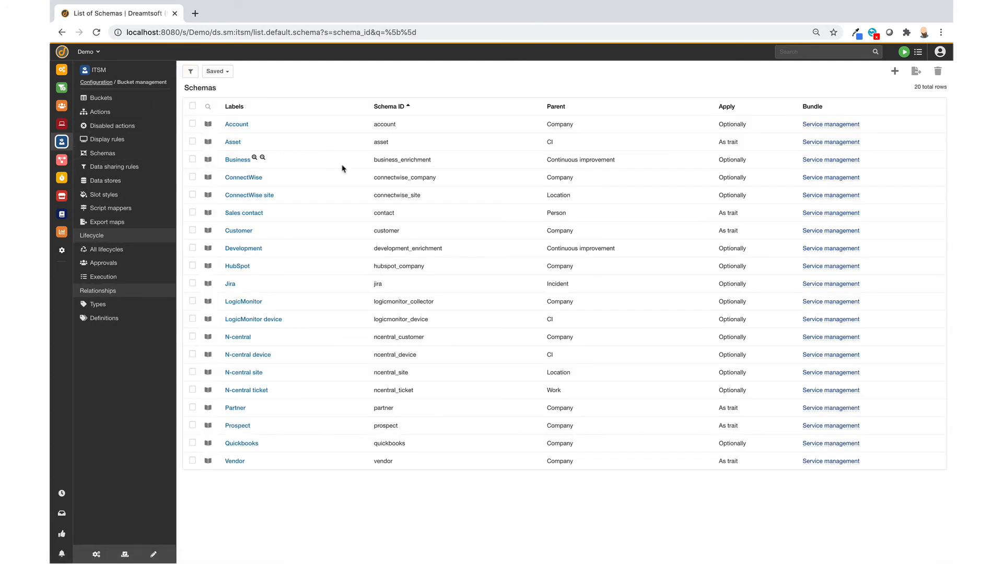